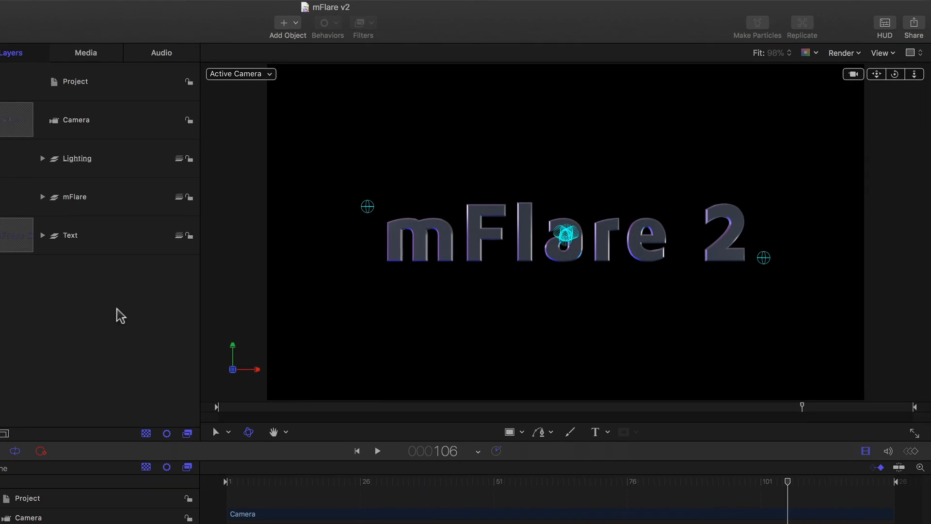
Play back and scrub the existing animation to review it
{"action": "key", "text": "space"}
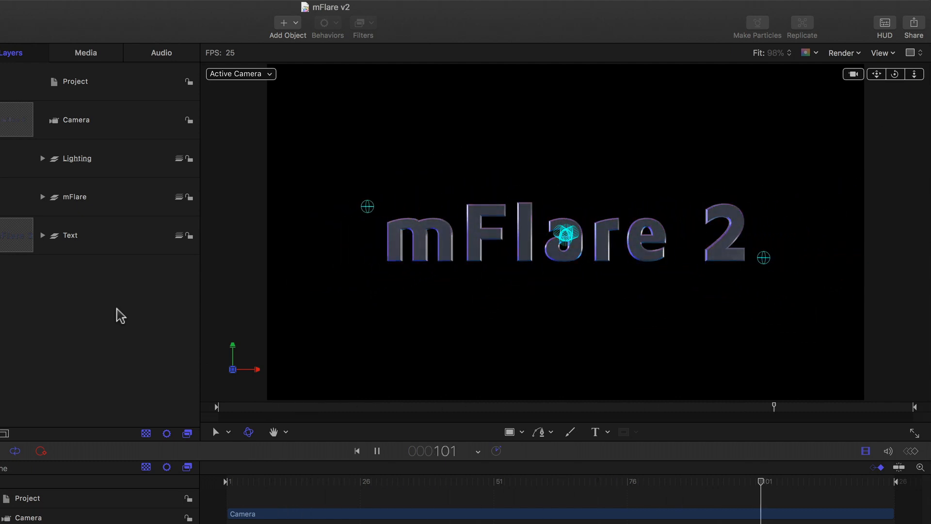
{"action": "key", "text": "space"}
{"action": "left_click_drag", "start_coordinate": [537, 485], "coordinate": [778, 483]}
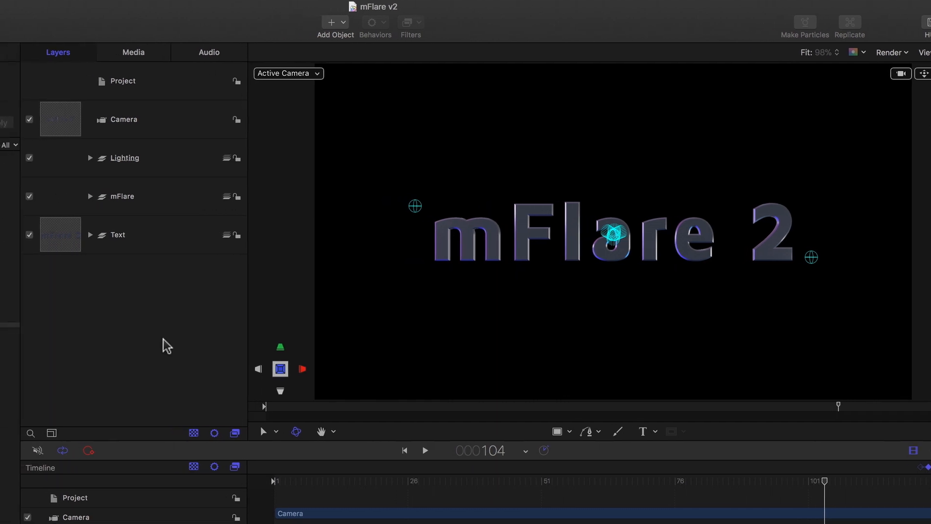
Inspect the Camera layer and the lights inside the Lighting group
{"action": "left_click", "coordinate": [138, 124]}
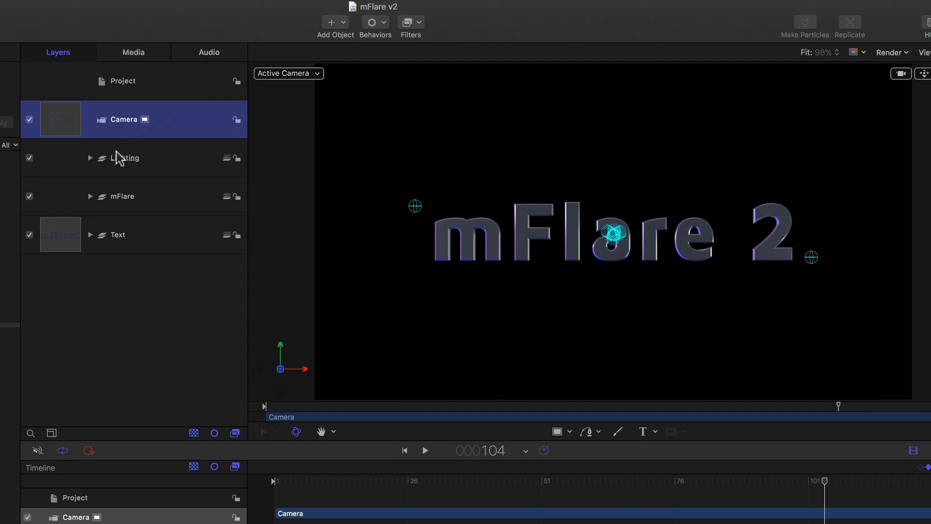
{"action": "left_click", "coordinate": [90, 159]}
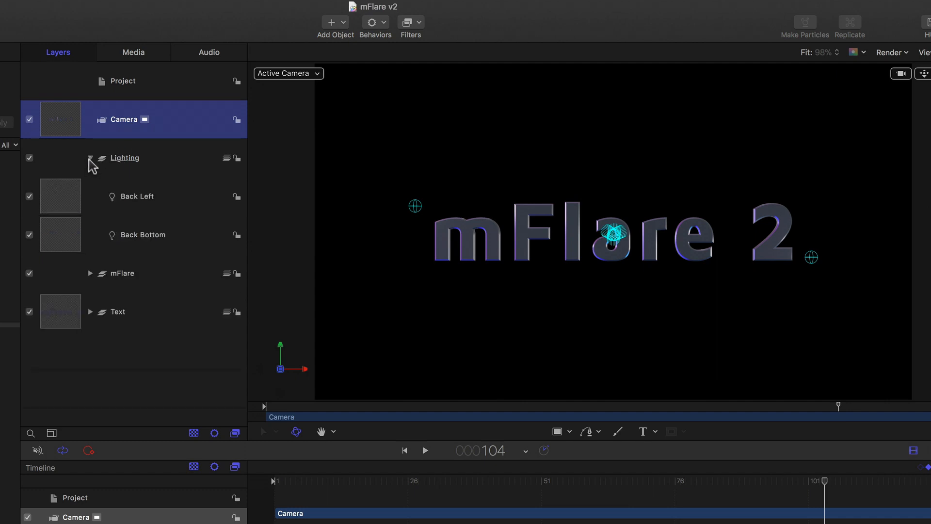
{"action": "left_click", "coordinate": [126, 238]}
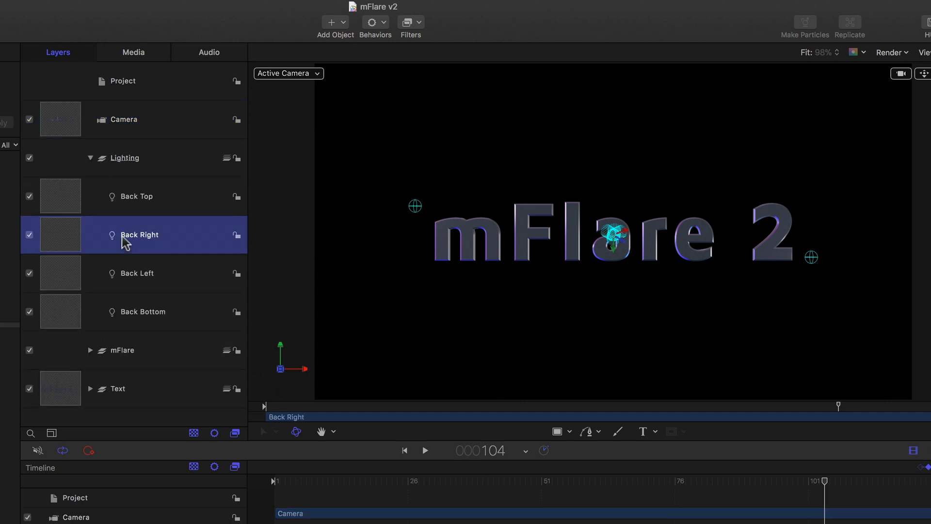
{"action": "left_click", "coordinate": [90, 158]}
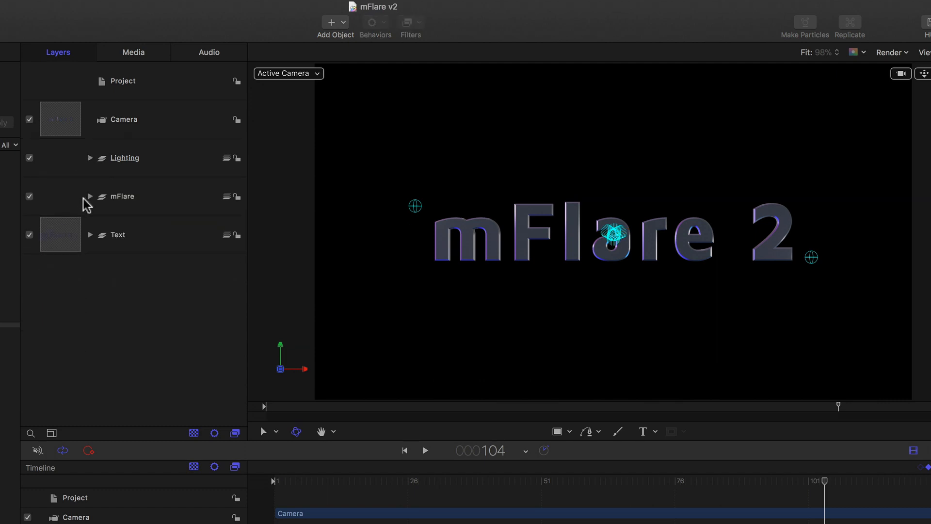
{"action": "left_click", "coordinate": [138, 161]}
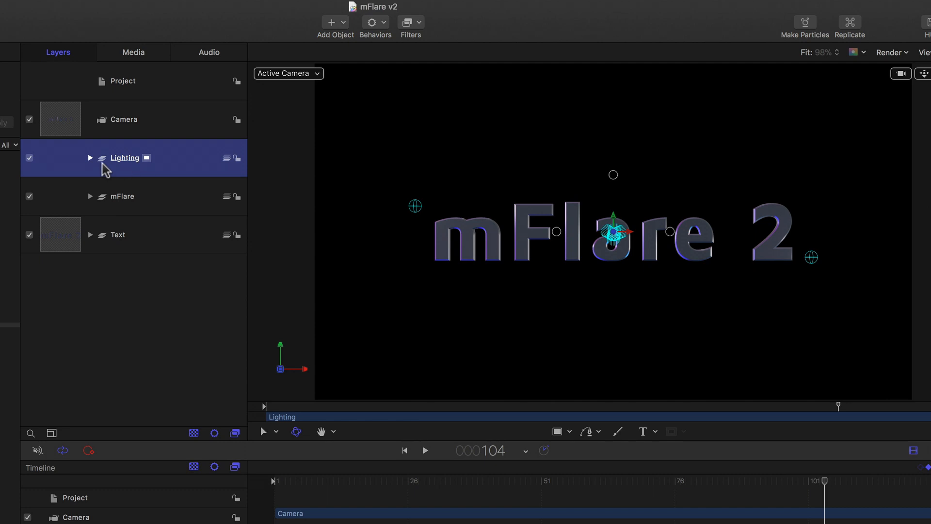
Inspect Light 1 and Light inside the mFlare group, then collapse it
{"action": "left_click", "coordinate": [91, 197]}
{"action": "left_click", "coordinate": [128, 236]}
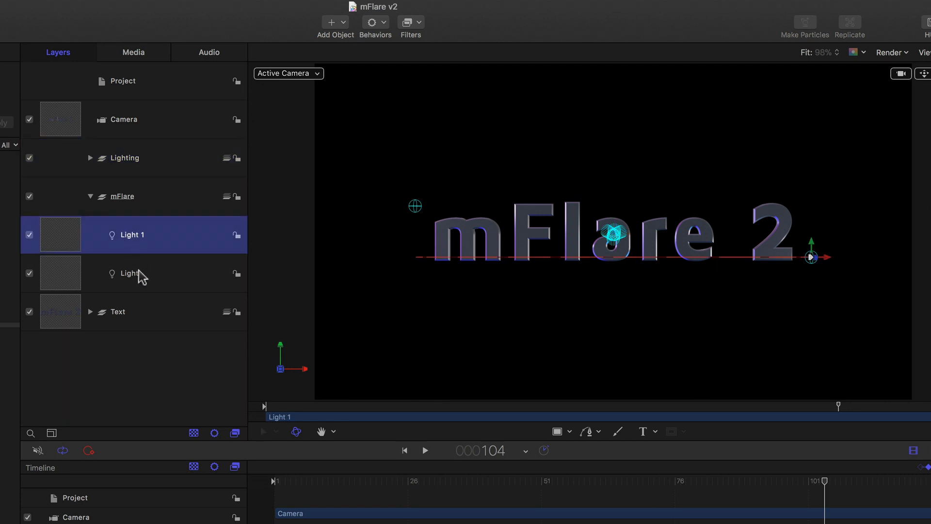
{"action": "left_click", "coordinate": [143, 277]}
{"action": "left_click", "coordinate": [144, 251]}
{"action": "left_click", "coordinate": [143, 278]}
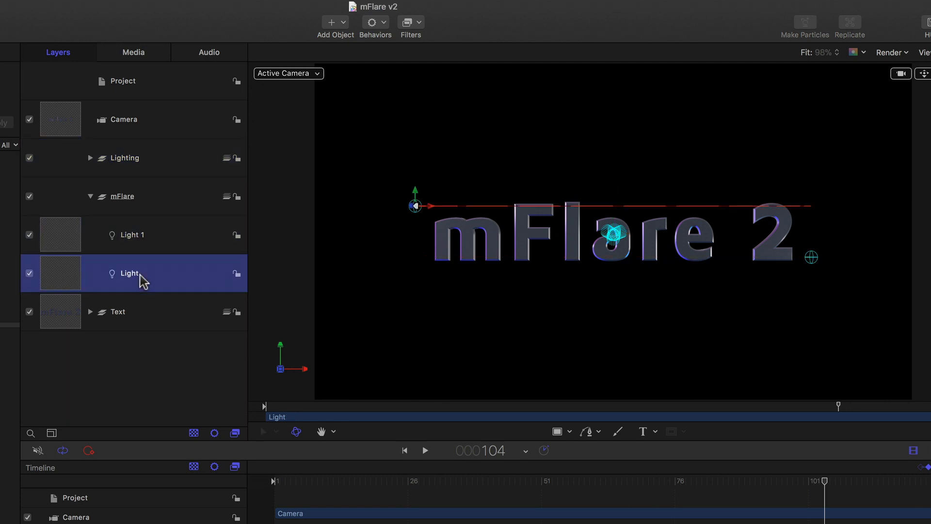
{"action": "left_click", "coordinate": [89, 200]}
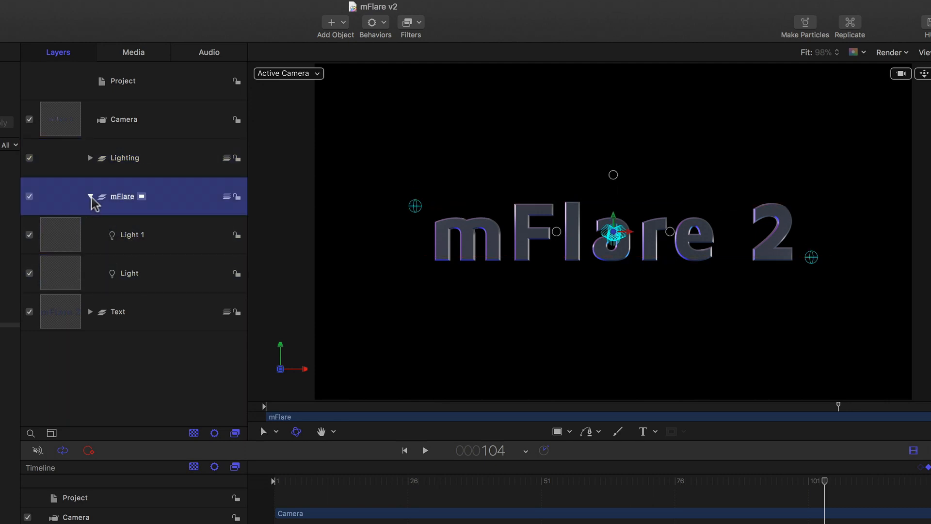
{"action": "left_click", "coordinate": [90, 198]}
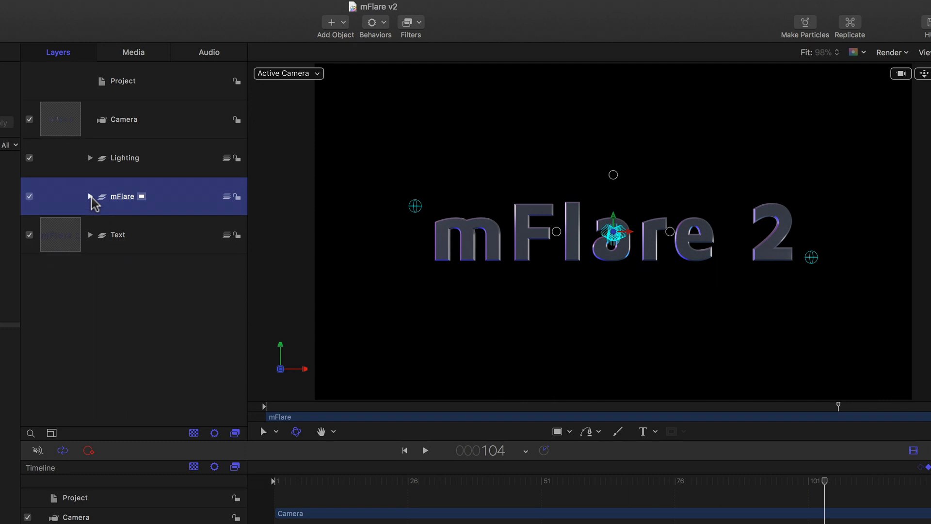
Inspect the mFlare 2 text layer inside the Text group
{"action": "left_click", "coordinate": [91, 236]}
{"action": "left_click", "coordinate": [125, 277]}
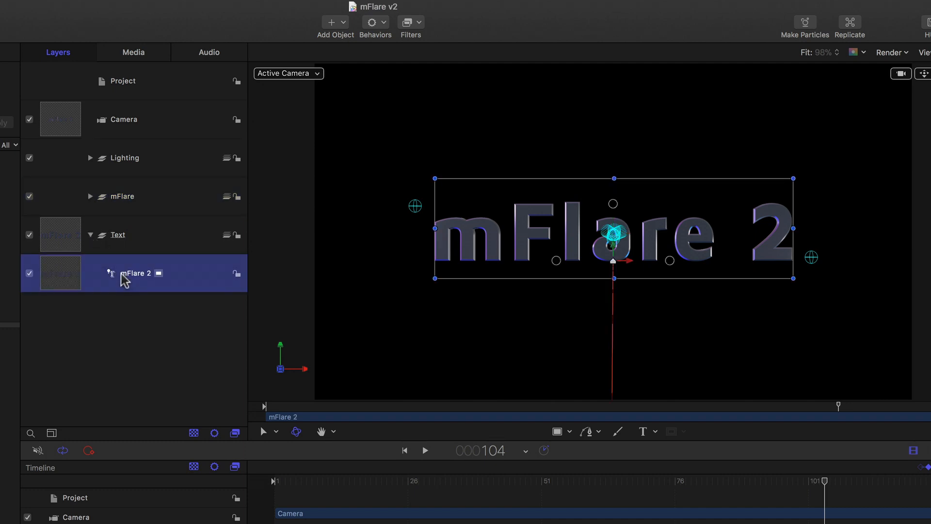
{"action": "left_click", "coordinate": [91, 236]}
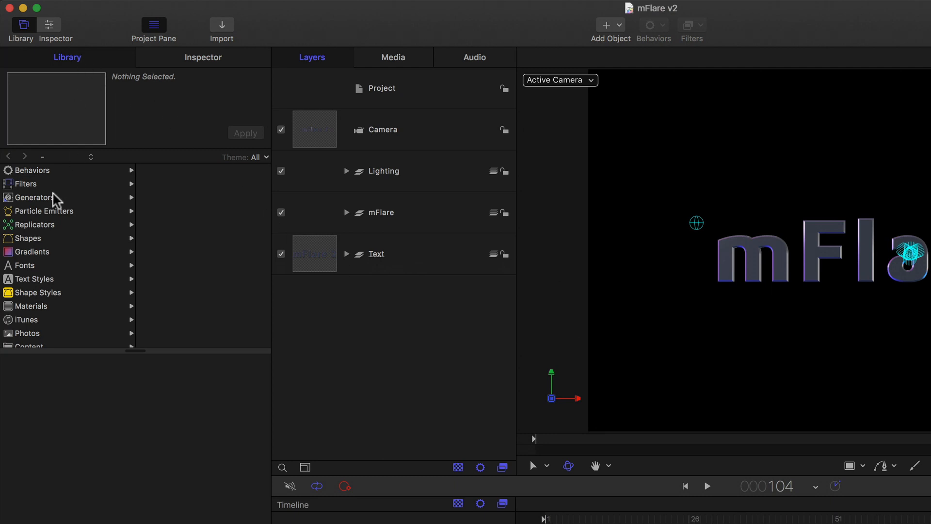
Add the motionVFX mFlare 2 generator at frame 1 into a new group atop the layers
{"action": "left_click", "coordinate": [32, 198]}
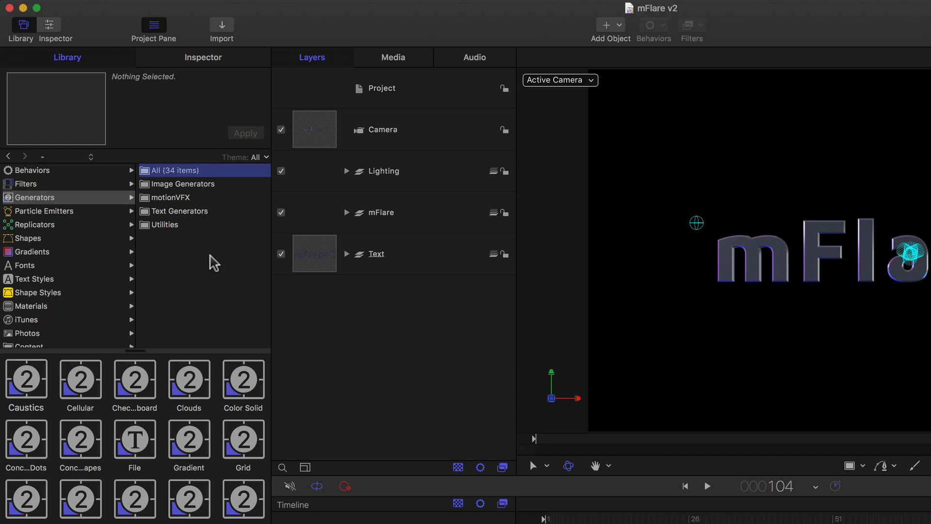
{"action": "left_click", "coordinate": [175, 198]}
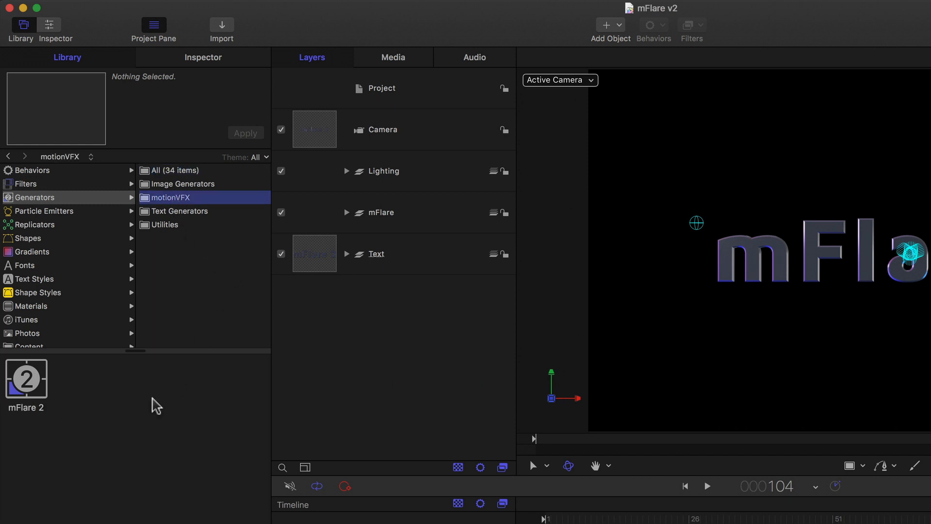
{"action": "left_click", "coordinate": [32, 386]}
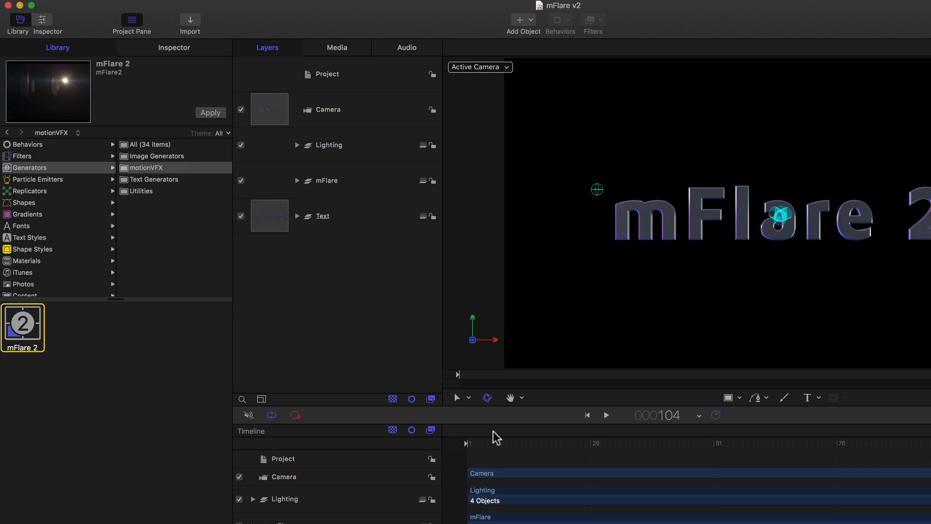
{"action": "left_click_drag", "start_coordinate": [579, 449], "coordinate": [466, 446]}
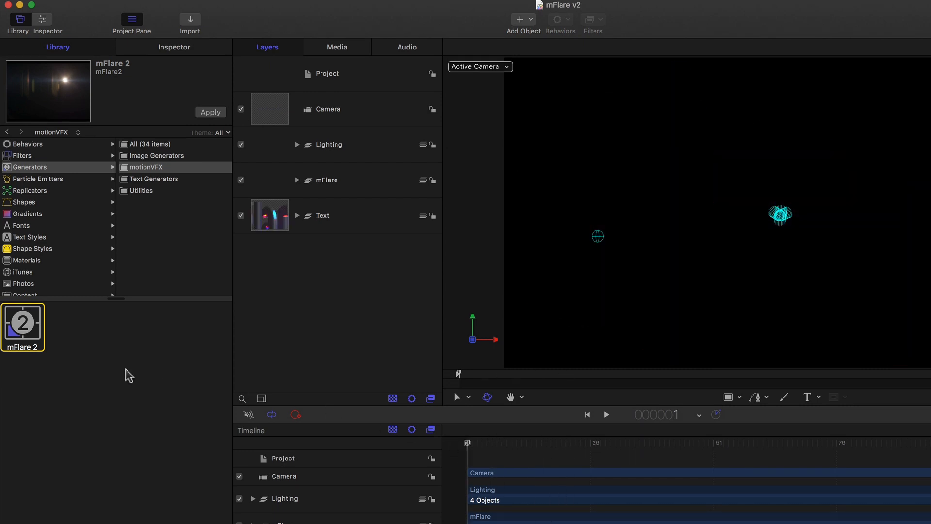
{"action": "mouse_move", "coordinate": [29, 331]}
{"action": "left_mouse_down"}
{"action": "mouse_move", "coordinate": [337, 340]}
{"action": "mouse_move", "coordinate": [361, 315]}
{"action": "left_mouse_up"}
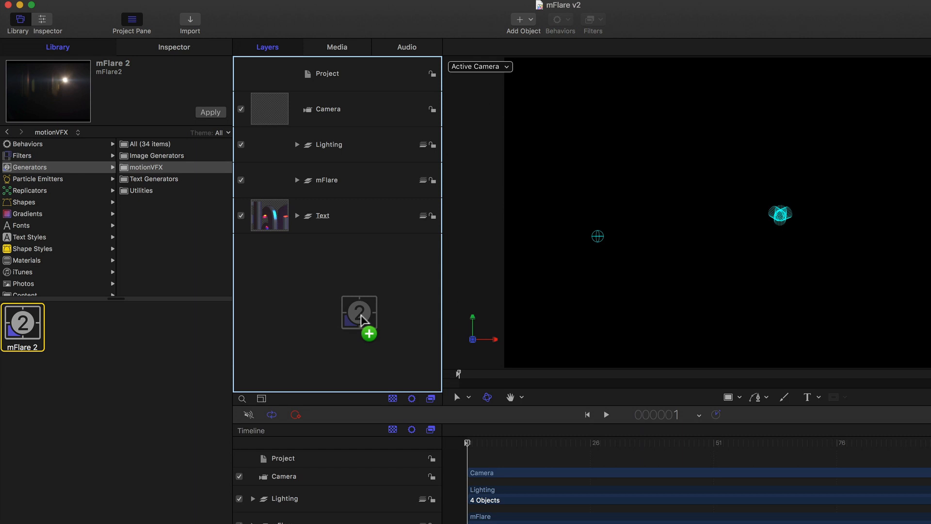
{"action": "left_click_drag", "start_coordinate": [361, 315], "coordinate": [361, 315]}
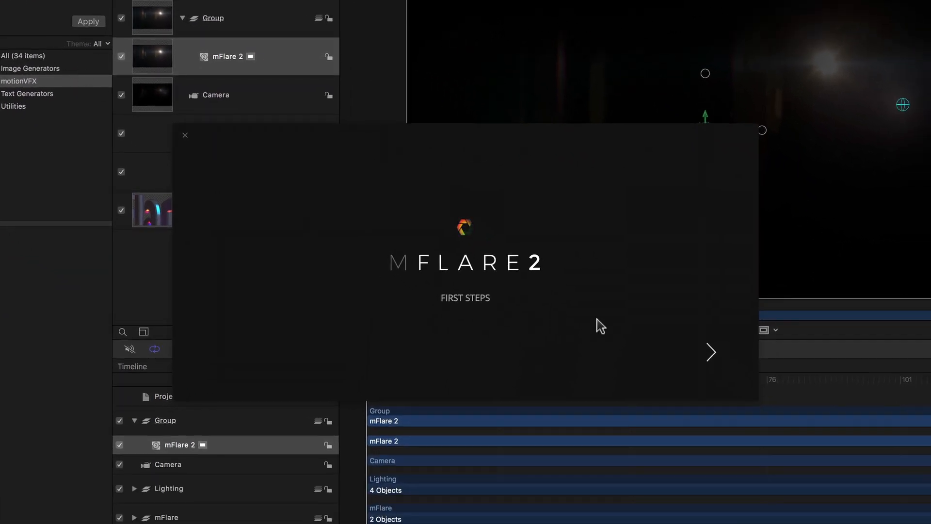
{"action": "left_click", "coordinate": [713, 356]}
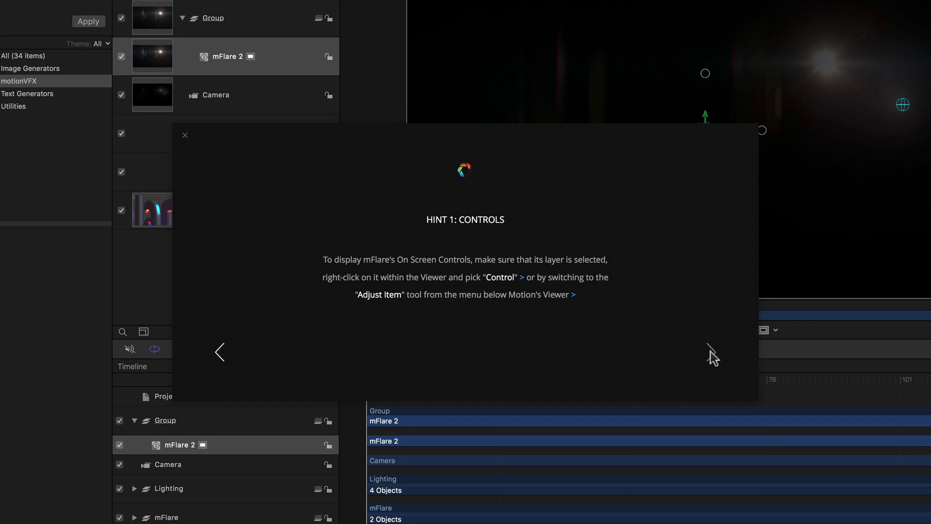
{"action": "left_click", "coordinate": [714, 356]}
{"action": "left_click", "coordinate": [713, 356]}
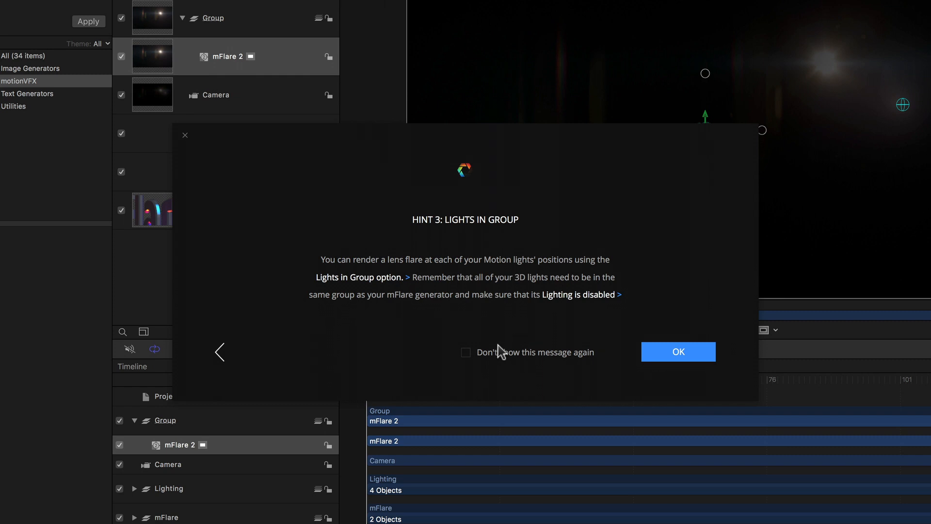
{"action": "left_click", "coordinate": [467, 352]}
{"action": "left_click", "coordinate": [467, 353]}
{"action": "left_click", "coordinate": [679, 353]}
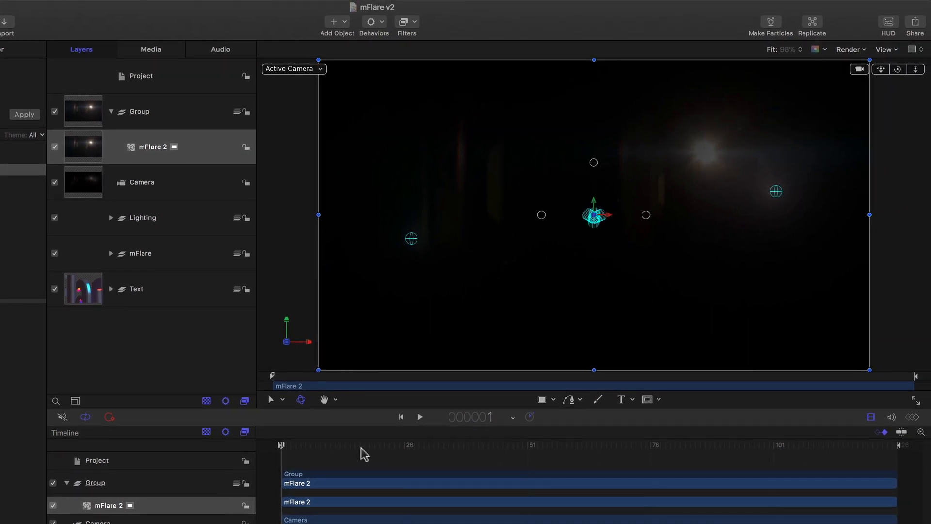
{"action": "mouse_move", "coordinate": [365, 451]}
{"action": "left_mouse_down"}
{"action": "mouse_move", "coordinate": [779, 453]}
{"action": "mouse_move", "coordinate": [572, 447]}
{"action": "mouse_move", "coordinate": [598, 454]}
{"action": "left_mouse_up"}
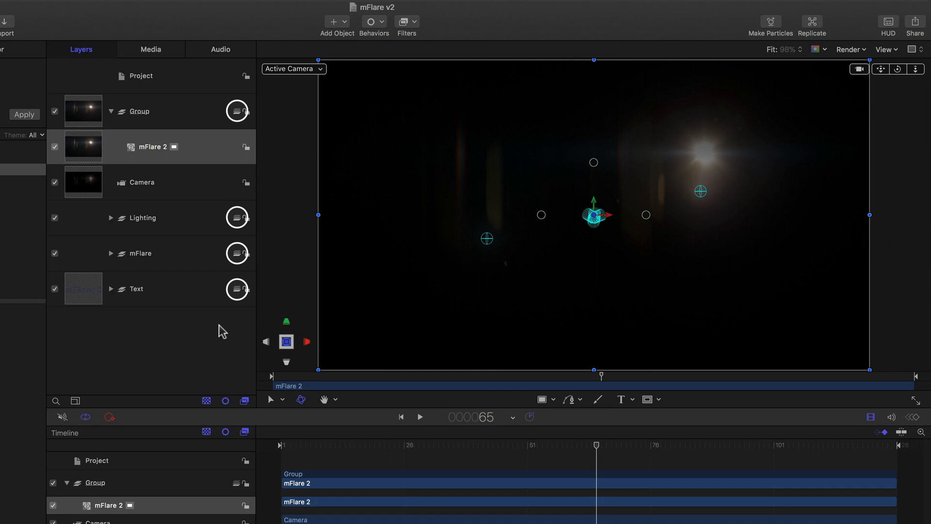
{"action": "mouse_move", "coordinate": [288, 330]}
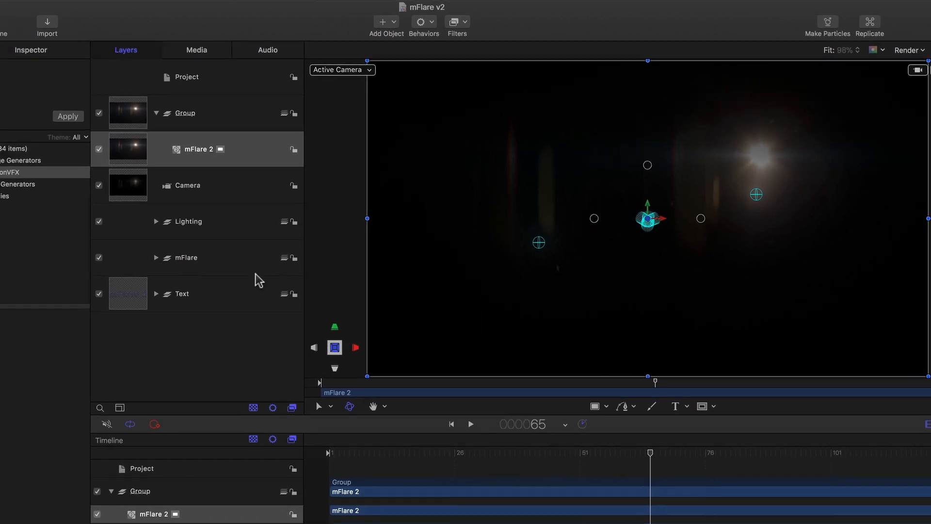
Set the mFlare 2 layer's Lighting Shading to Off in Properties and preview the brighter flare
{"action": "left_click", "coordinate": [185, 147]}
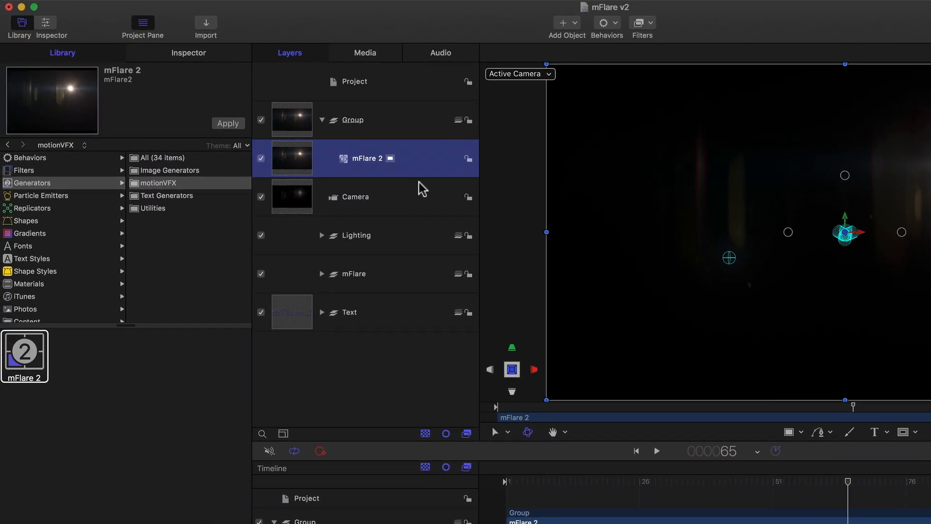
{"action": "key", "text": "super+3"}
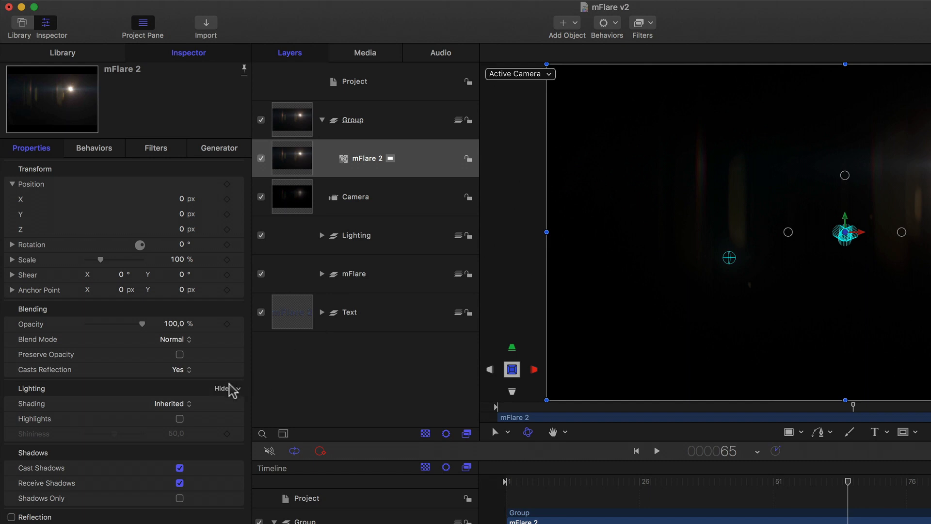
{"action": "left_click", "coordinate": [223, 388]}
{"action": "left_click", "coordinate": [192, 404]}
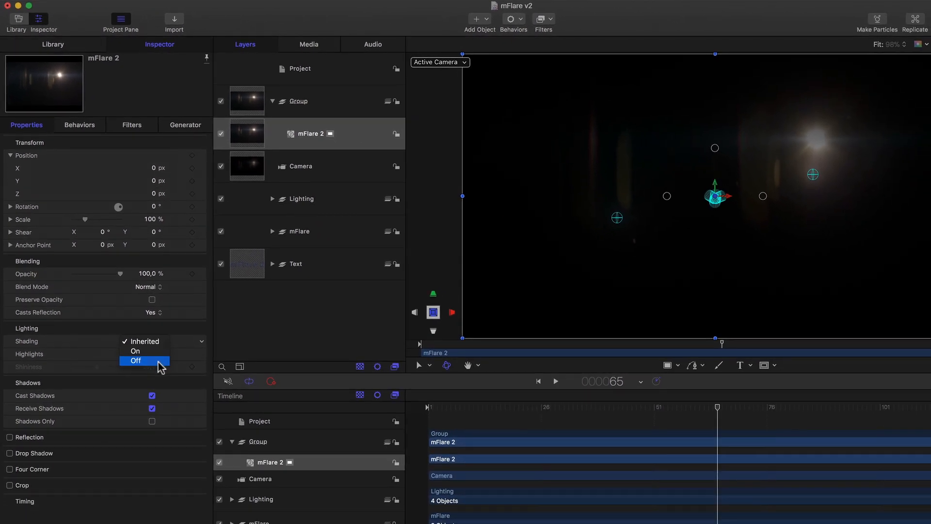
{"action": "left_click", "coordinate": [146, 360]}
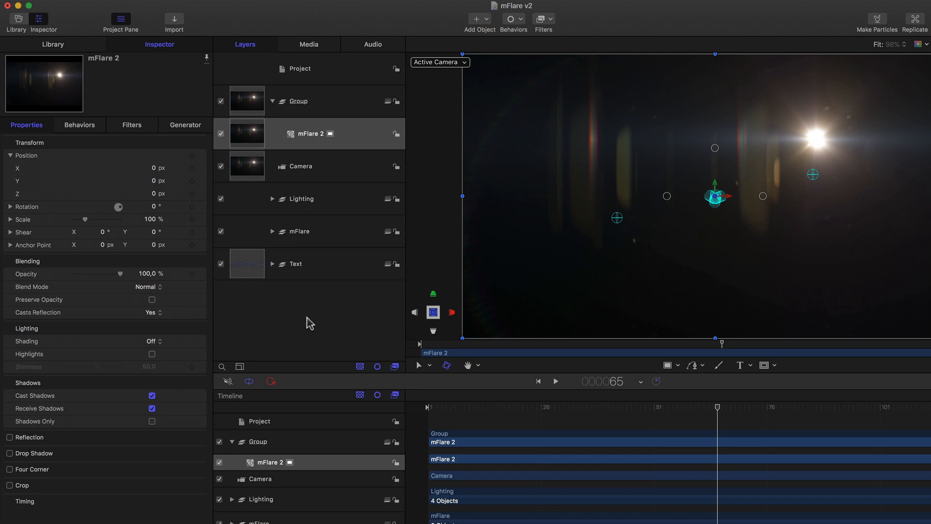
{"action": "mouse_move", "coordinate": [718, 409]}
{"action": "left_mouse_down"}
{"action": "mouse_move", "coordinate": [919, 411]}
{"action": "mouse_move", "coordinate": [427, 412]}
{"action": "mouse_move", "coordinate": [823, 425]}
{"action": "left_mouse_up"}
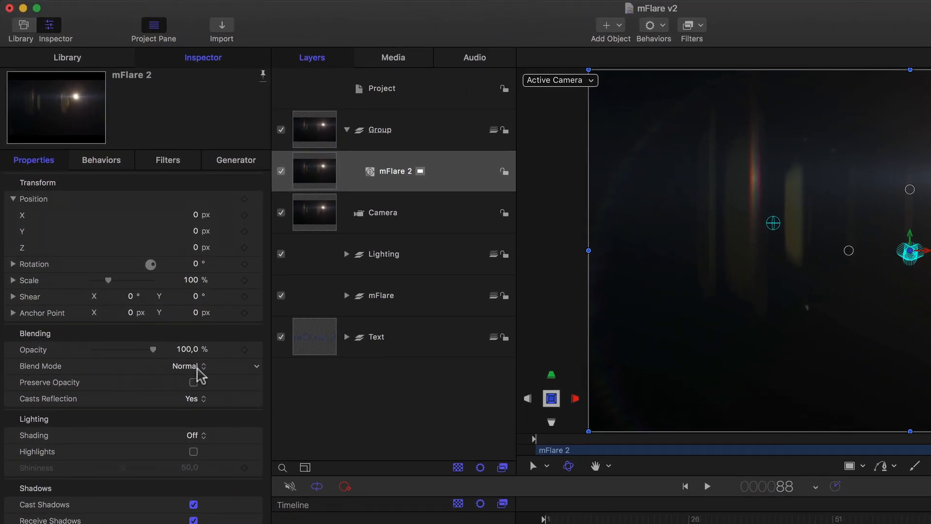
Set the mFlare 2 layer's blend mode to Add so the text shows through the flare
{"action": "left_click", "coordinate": [200, 366]}
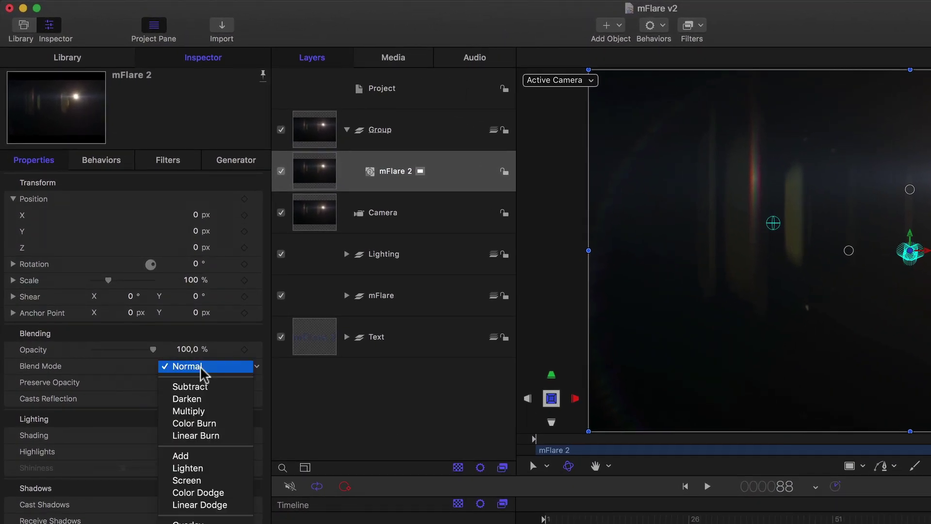
{"action": "left_click", "coordinate": [378, 382]}
{"action": "right_click", "coordinate": [451, 179]}
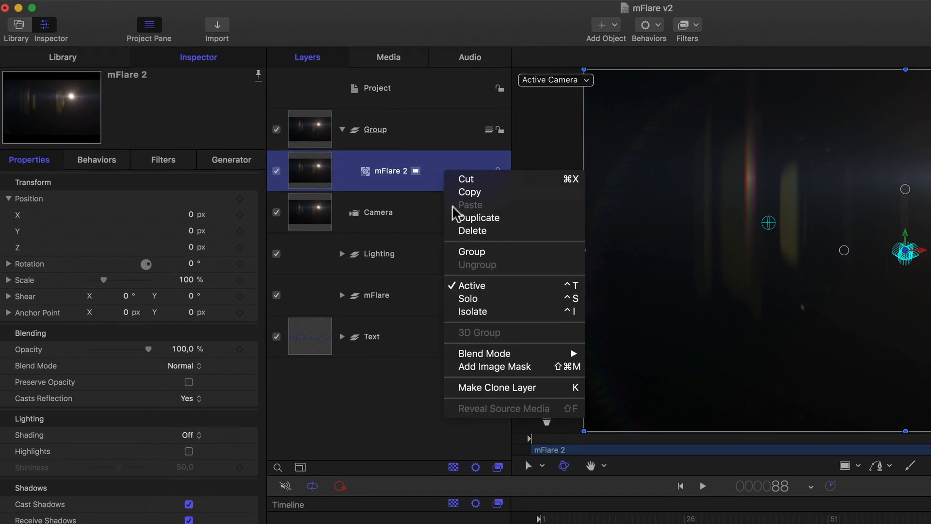
{"action": "mouse_move", "coordinate": [261, 321]}
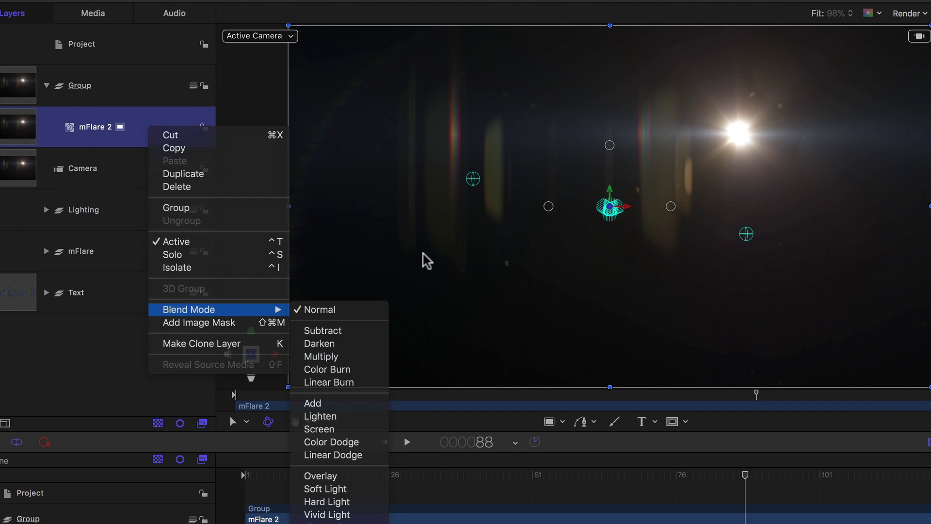
{"action": "left_click", "coordinate": [427, 260]}
{"action": "right_click", "coordinate": [371, 131]}
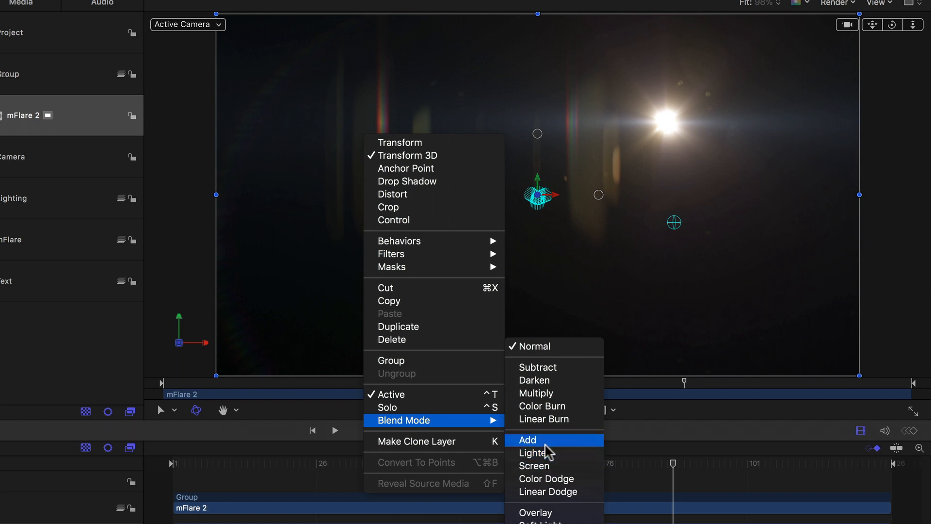
{"action": "left_click", "coordinate": [548, 442]}
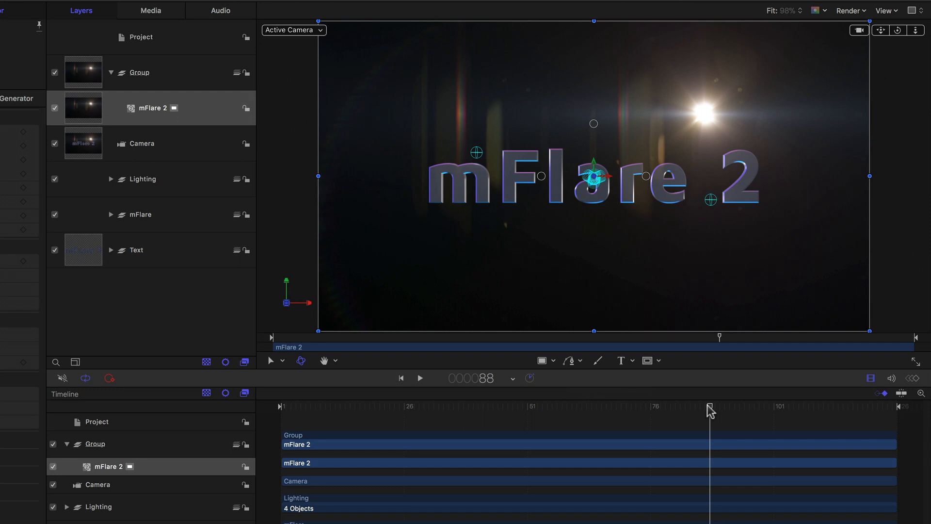
With the Adjust Item tool, move the flare's light source slightly up and left on canvas
{"action": "mouse_move", "coordinate": [710, 408]}
{"action": "left_mouse_down"}
{"action": "mouse_move", "coordinate": [379, 406]}
{"action": "mouse_move", "coordinate": [735, 407]}
{"action": "left_mouse_up"}
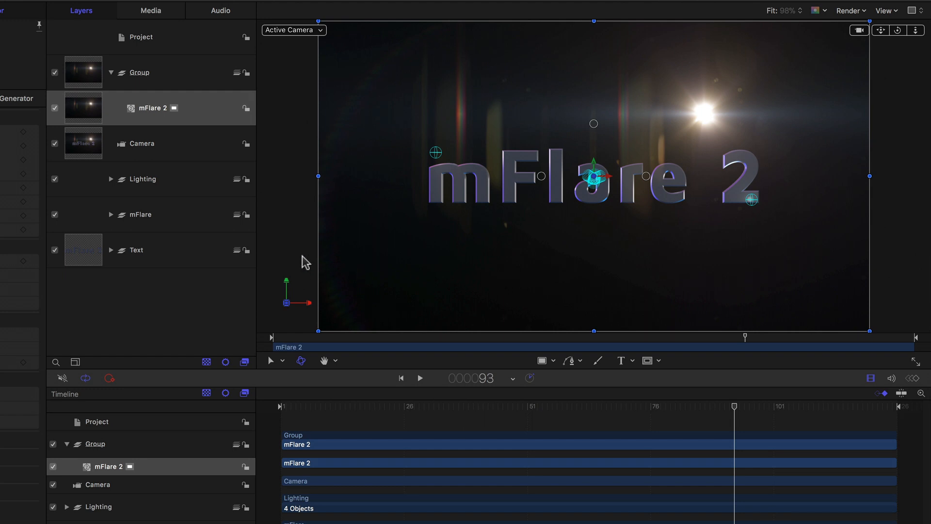
{"action": "left_click", "coordinate": [217, 124]}
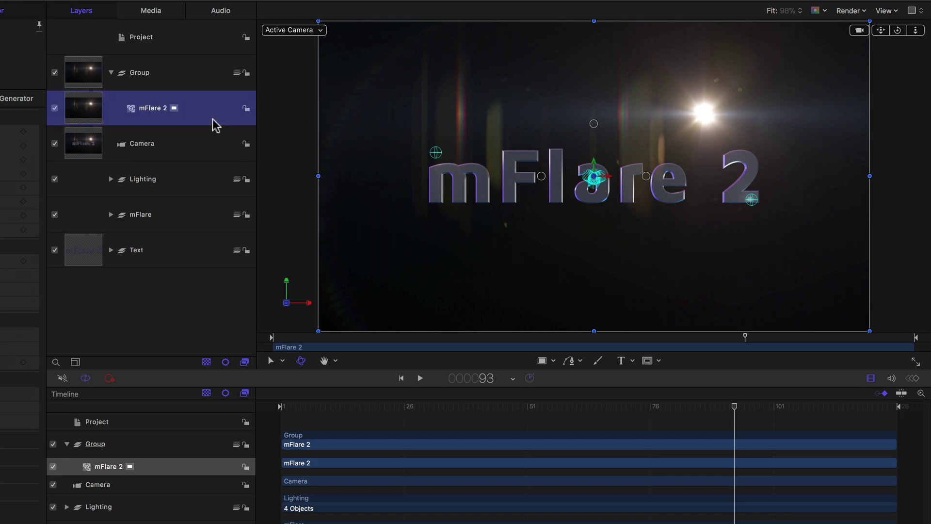
{"action": "right_click", "coordinate": [545, 231]}
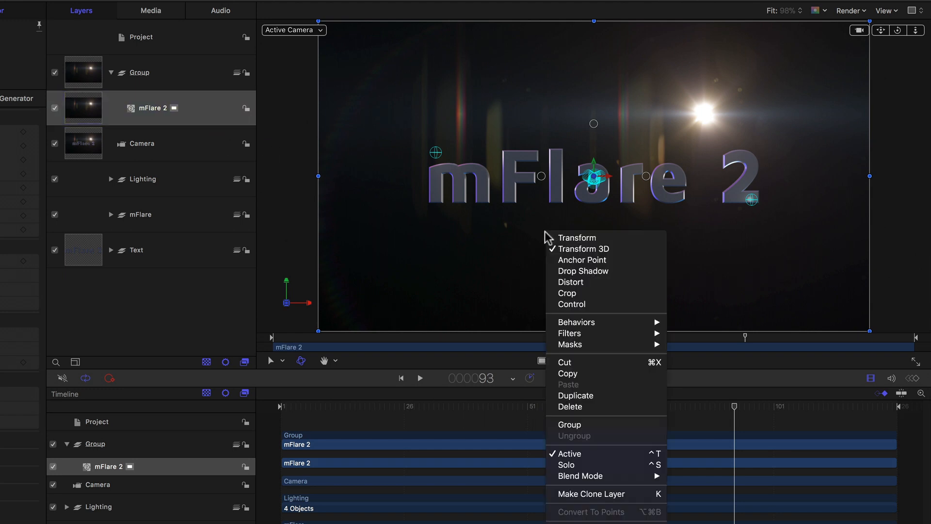
{"action": "left_click", "coordinate": [509, 306]}
{"action": "left_click", "coordinate": [283, 362]}
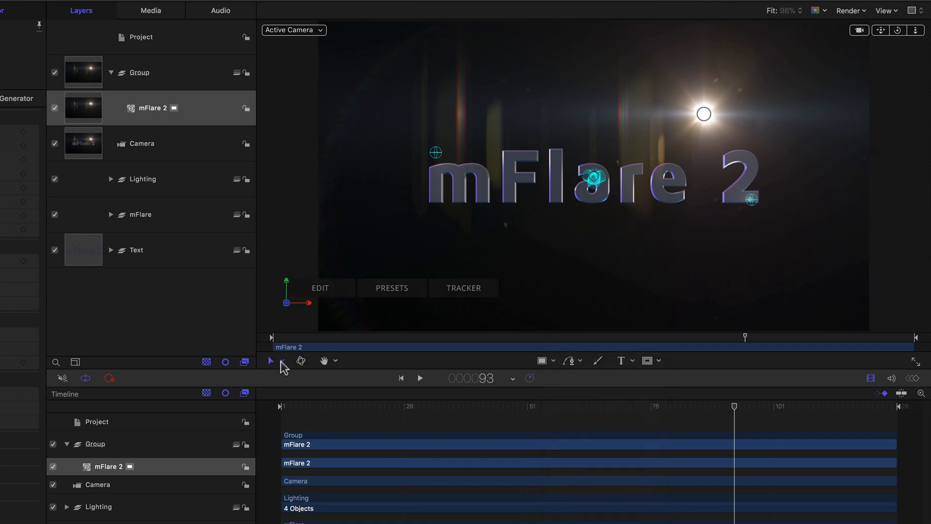
{"action": "left_click", "coordinate": [283, 362]}
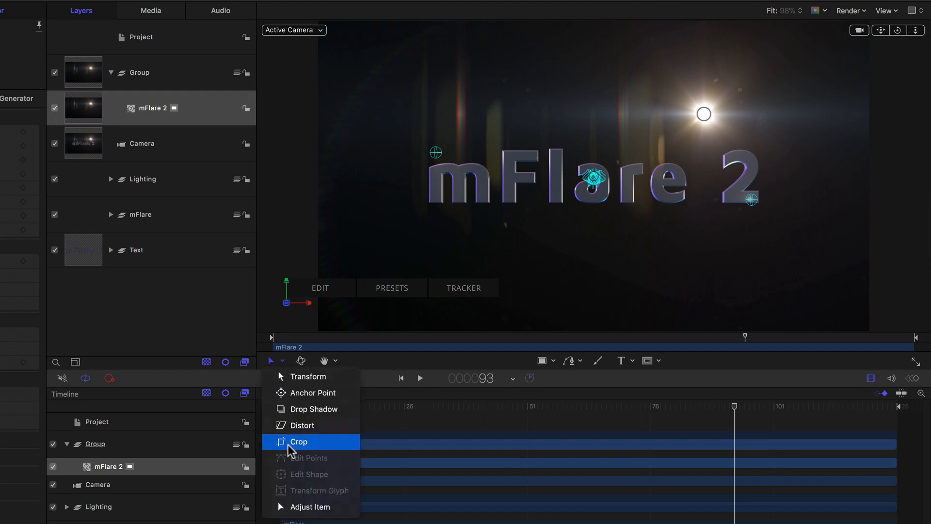
{"action": "left_click", "coordinate": [309, 507]}
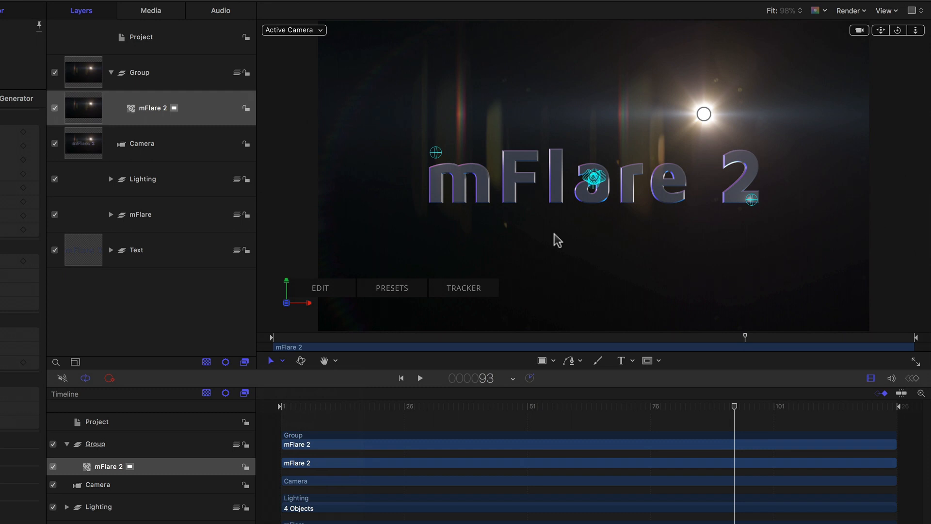
{"action": "mouse_move", "coordinate": [704, 114]}
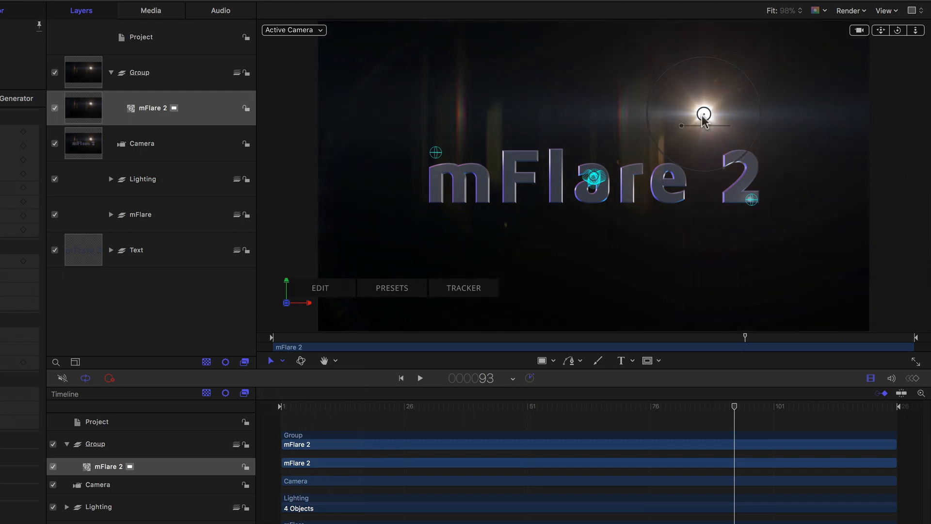
{"action": "left_click_drag", "start_coordinate": [704, 116], "coordinate": [684, 94]}
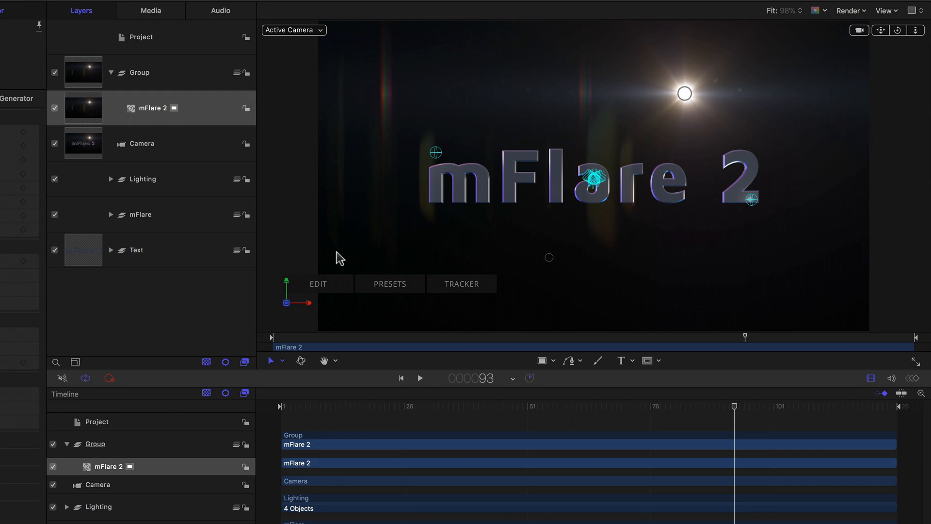
Reselect mFlare 2 and show its on-canvas Control adjustment overlay
{"action": "left_click", "coordinate": [137, 144]}
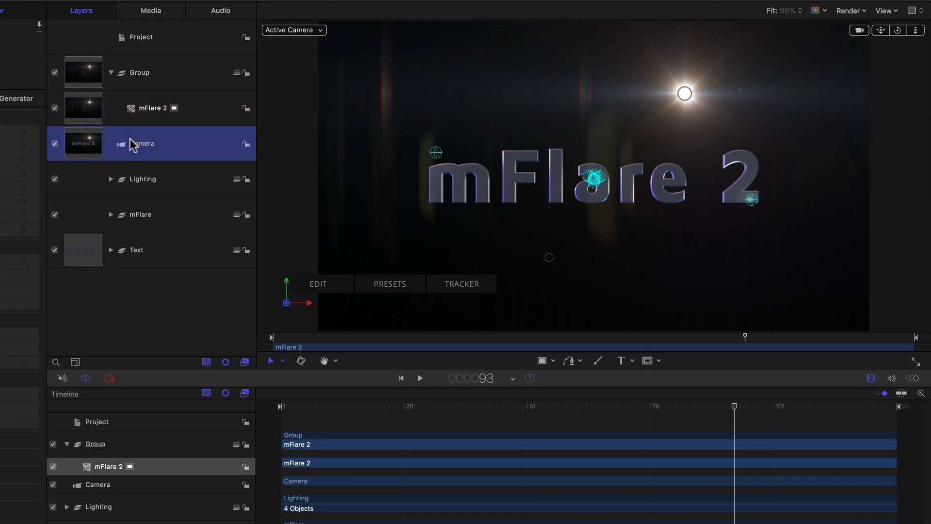
{"action": "left_click", "coordinate": [149, 111]}
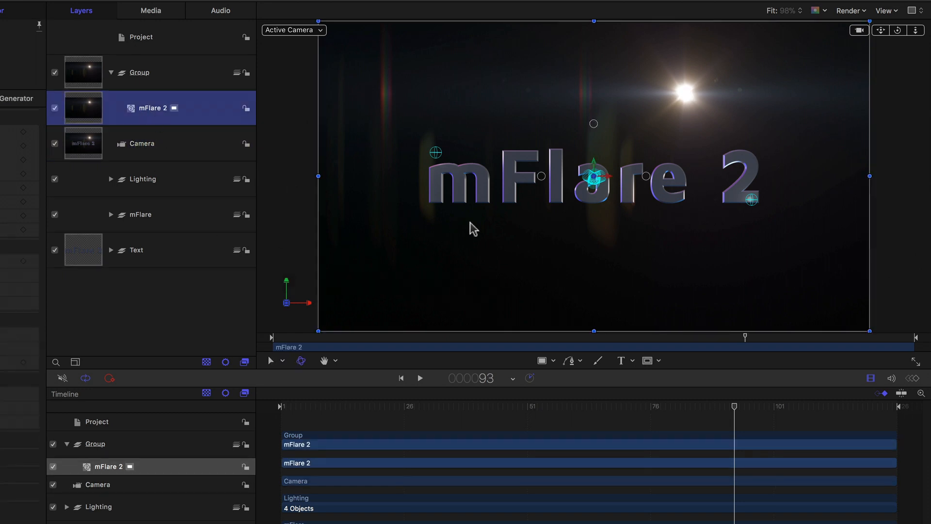
{"action": "right_click", "coordinate": [487, 220]}
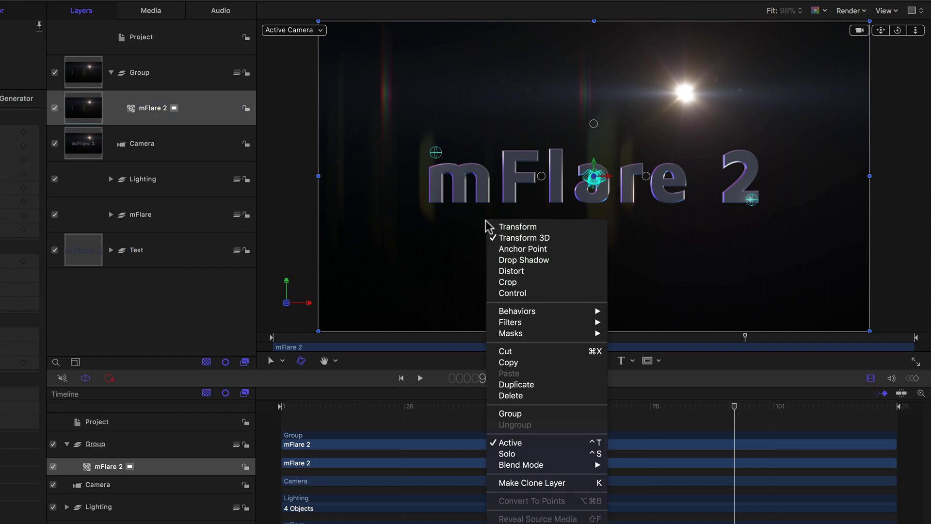
{"action": "left_click", "coordinate": [506, 295]}
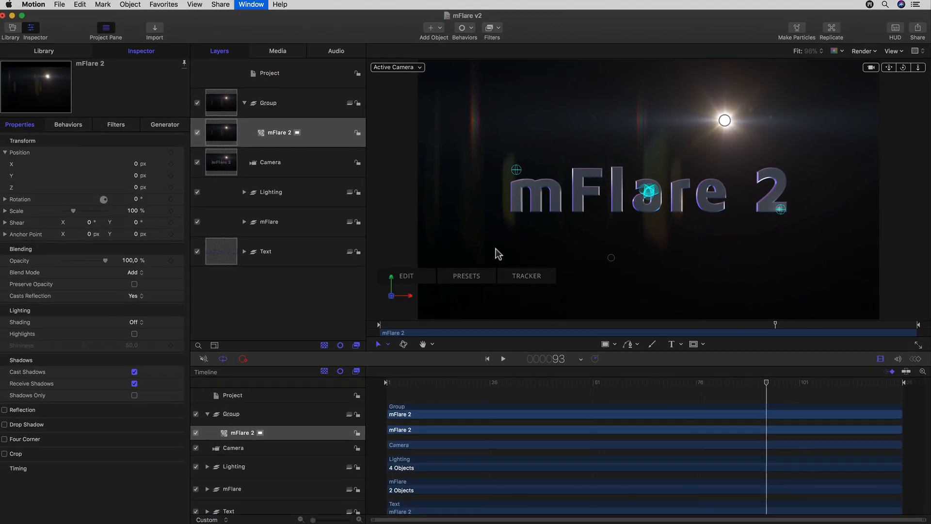
Show the mFlare 2 Generator inspector, briefly opening and moving its HUD before closing it
{"action": "key", "text": "F4"}
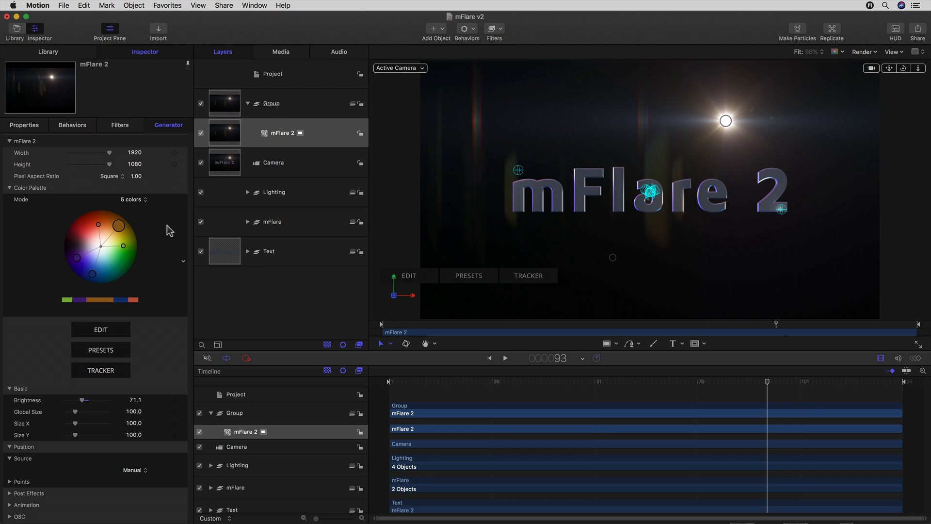
{"action": "key", "text": "F7"}
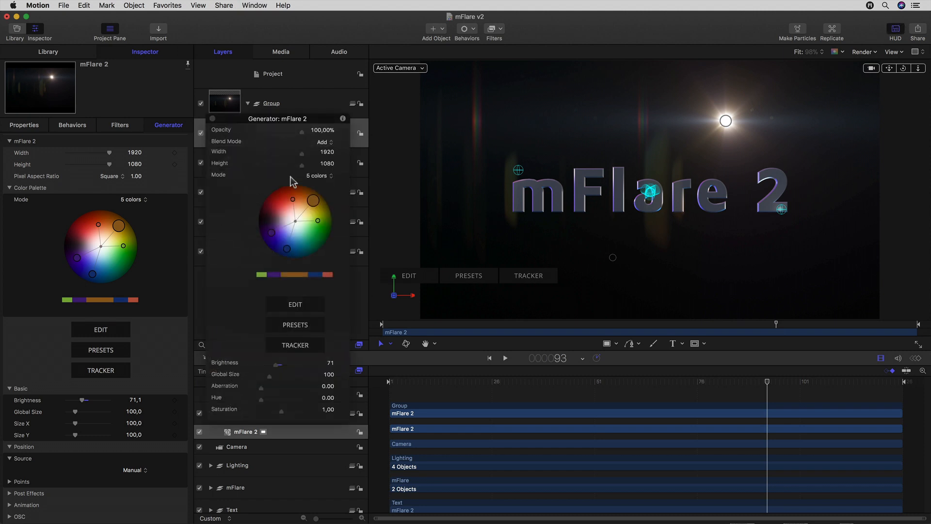
{"action": "mouse_move", "coordinate": [275, 120]}
{"action": "left_mouse_down"}
{"action": "mouse_move", "coordinate": [390, 122]}
{"action": "mouse_move", "coordinate": [284, 122]}
{"action": "left_mouse_up"}
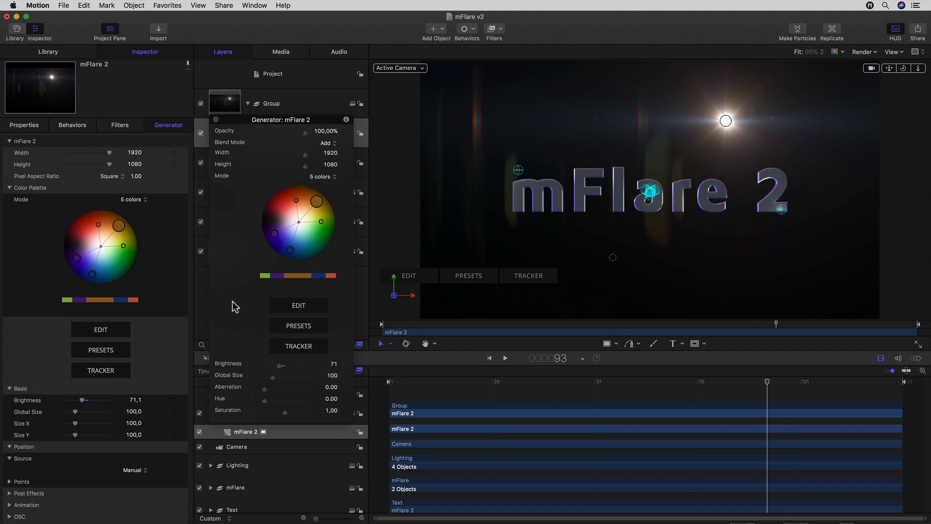
{"action": "key", "text": "F7"}
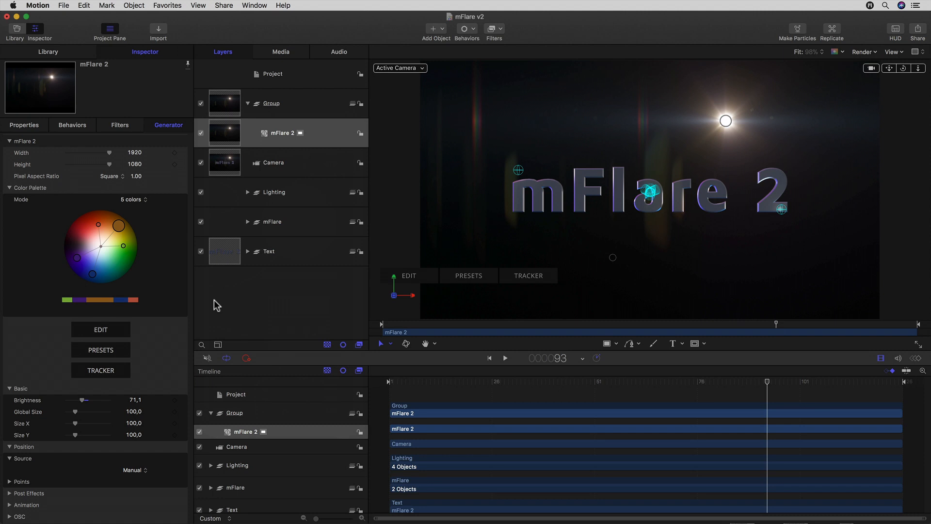
{"action": "scroll", "coordinate": [146, 312], "scroll_direction": "down", "scroll_amount": 2}
{"action": "scroll", "coordinate": [147, 313], "scroll_direction": "down", "scroll_amount": 2}
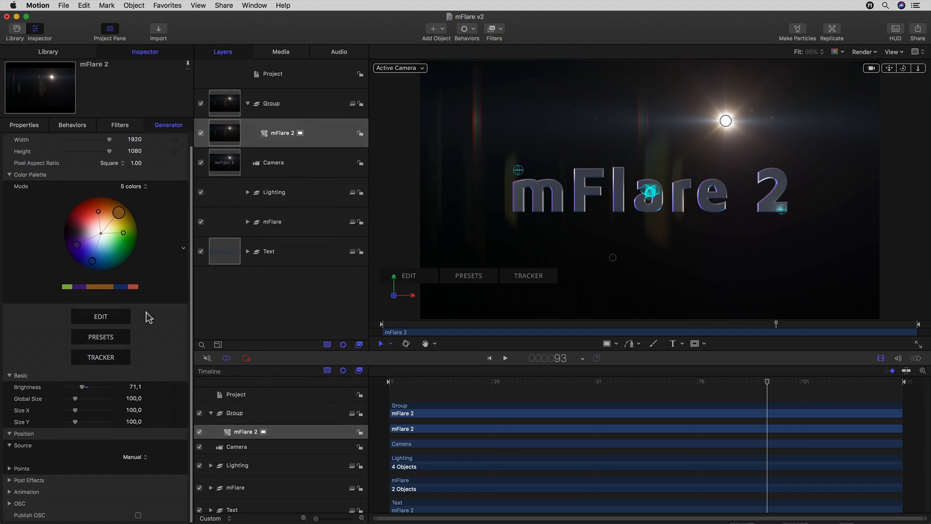
{"action": "scroll", "coordinate": [146, 312], "scroll_direction": "down", "scroll_amount": 2}
{"action": "scroll", "coordinate": [146, 313], "scroll_direction": "up", "scroll_amount": 4}
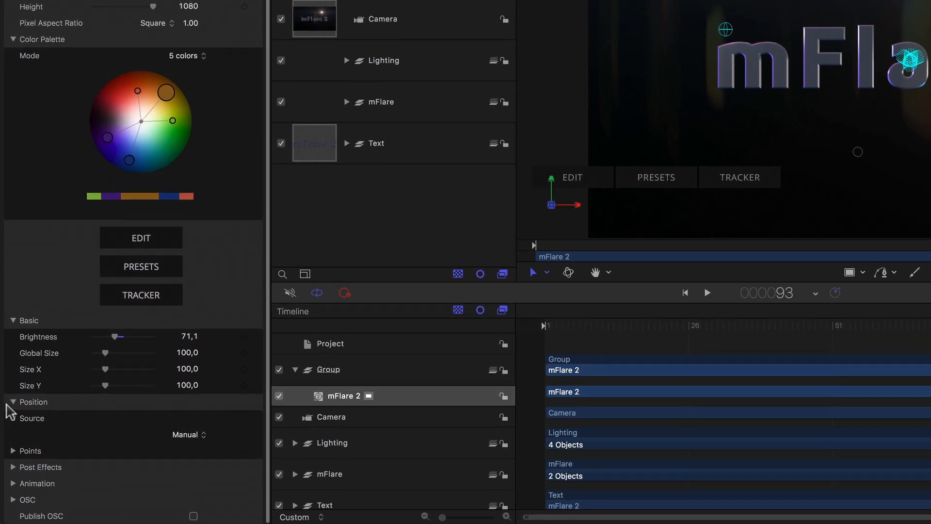
Expand the Position and Points parameters showing Light 0.67/0.77 and Center 0.42/0.24
{"action": "mouse_move", "coordinate": [30, 402]}
{"action": "left_click", "coordinate": [14, 402]}
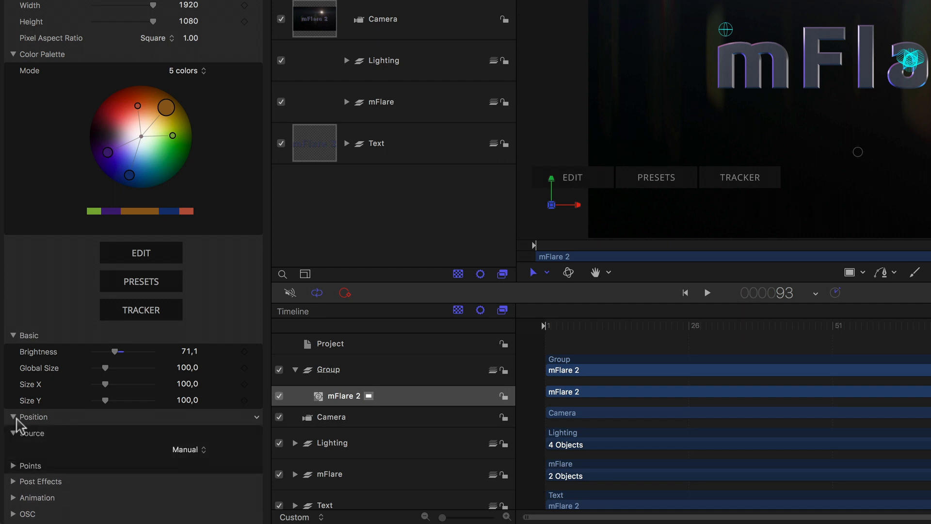
{"action": "scroll", "coordinate": [44, 433], "scroll_direction": "down", "scroll_amount": 1}
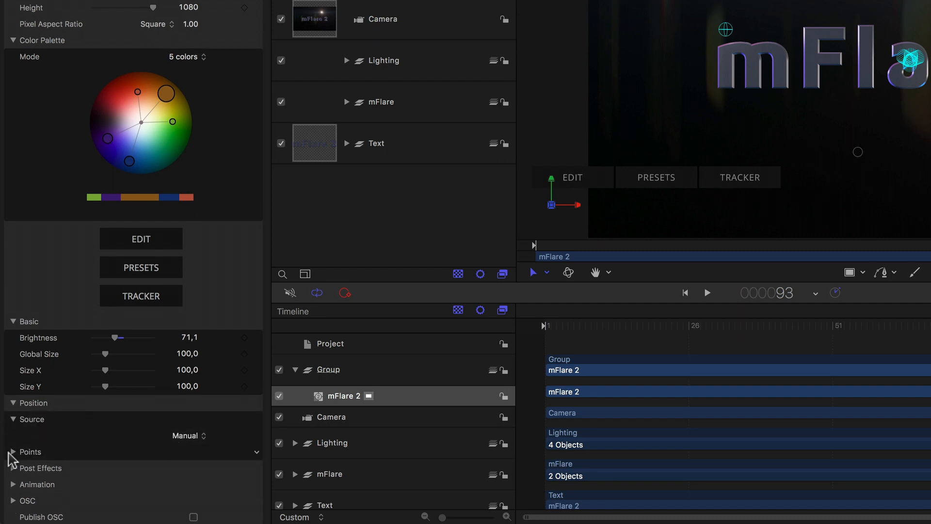
{"action": "left_click", "coordinate": [13, 452]}
{"action": "scroll", "coordinate": [176, 462], "scroll_direction": "down", "scroll_amount": 1}
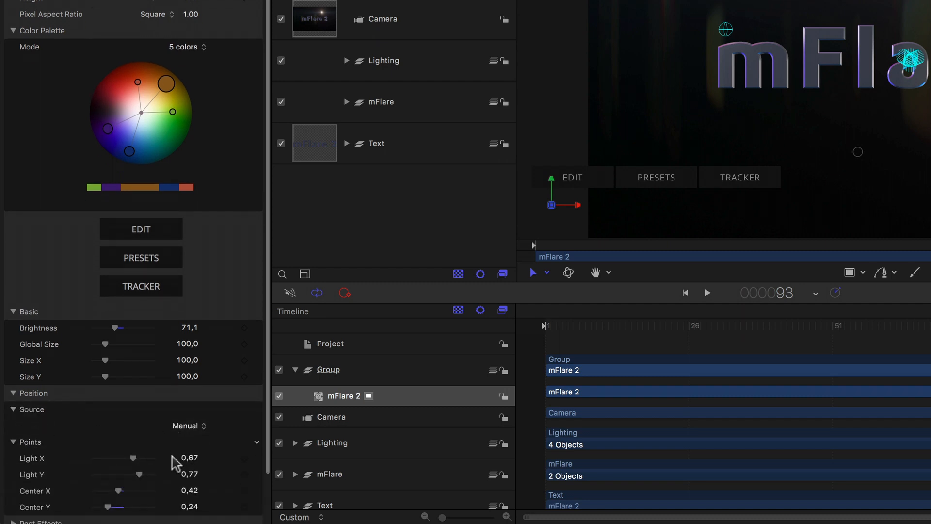
{"action": "scroll", "coordinate": [176, 463], "scroll_direction": "down", "scroll_amount": 3}
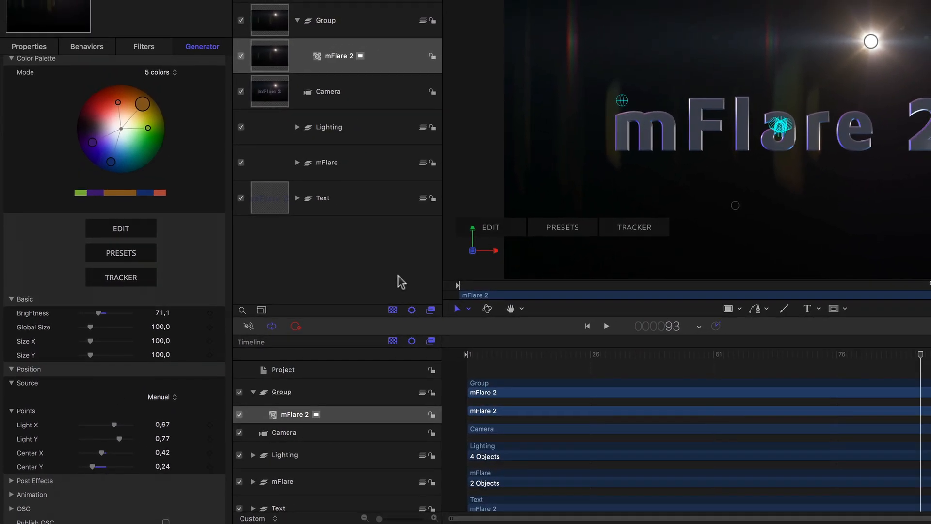
Switch to Mocha Tracker mode, try dropping Light 1 into the Source well, then collapse the mFlare group
{"action": "left_click", "coordinate": [637, 232]}
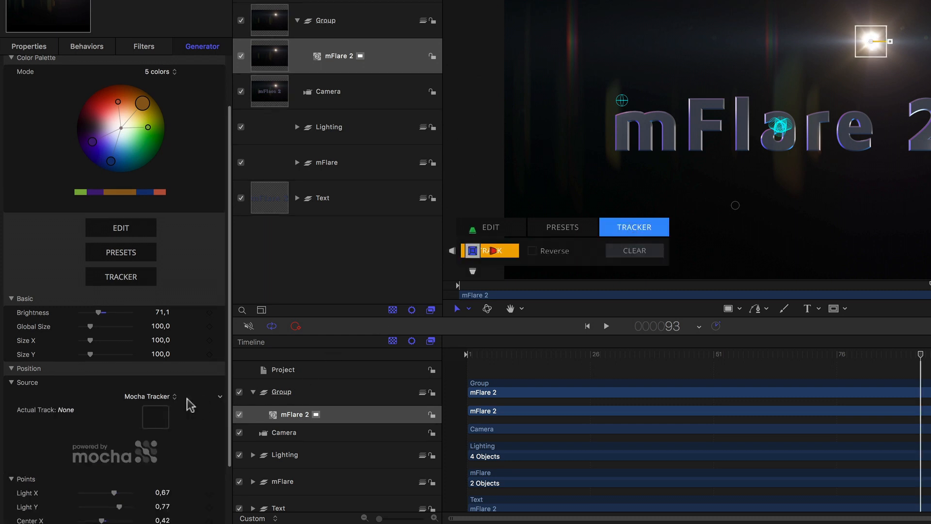
{"action": "scroll", "coordinate": [187, 397], "scroll_direction": "down", "scroll_amount": 3}
{"action": "scroll", "coordinate": [186, 398], "scroll_direction": "down", "scroll_amount": 2}
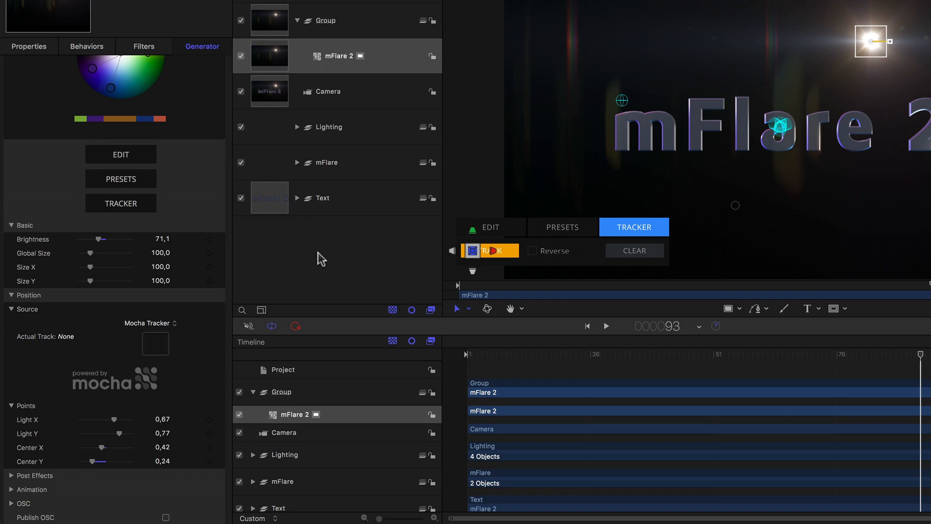
{"action": "left_click", "coordinate": [298, 163]}
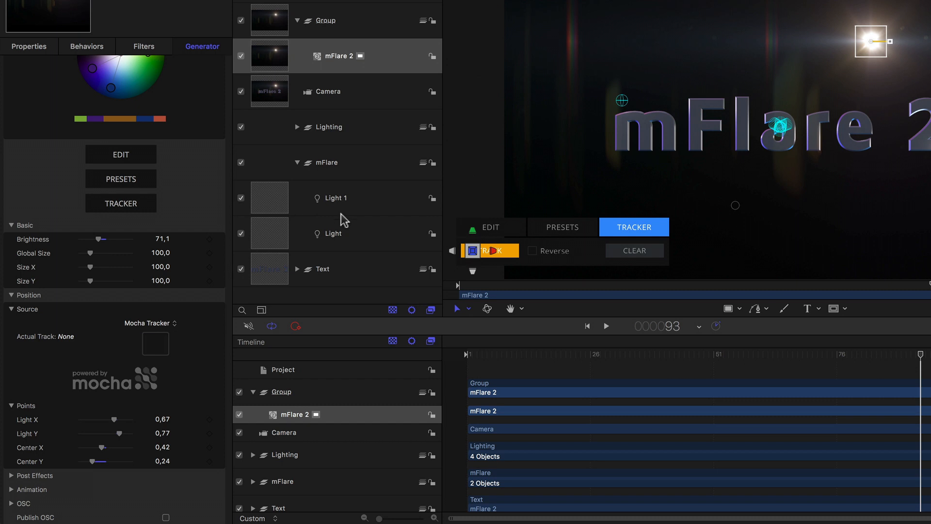
{"action": "left_click", "coordinate": [347, 238]}
{"action": "left_click", "coordinate": [335, 202]}
{"action": "left_click", "coordinate": [335, 58]}
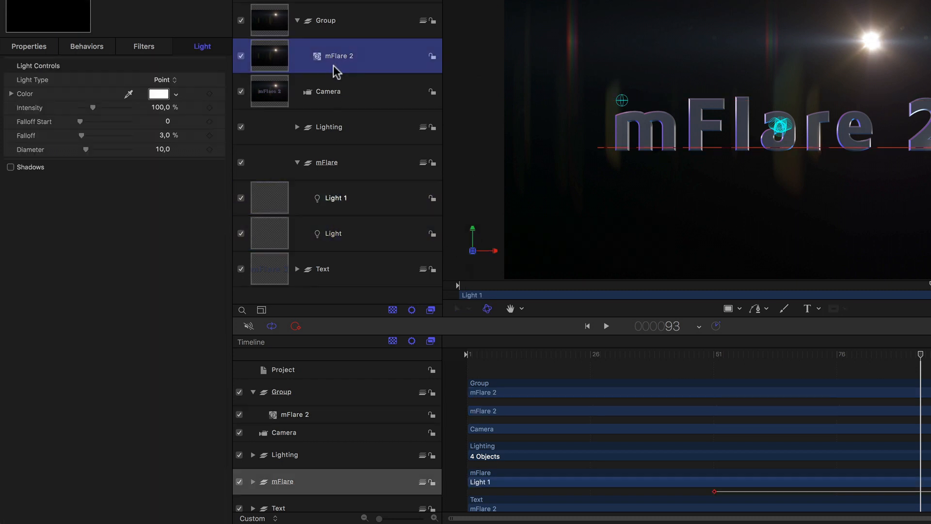
{"action": "left_click_drag", "start_coordinate": [320, 200], "coordinate": [151, 486]}
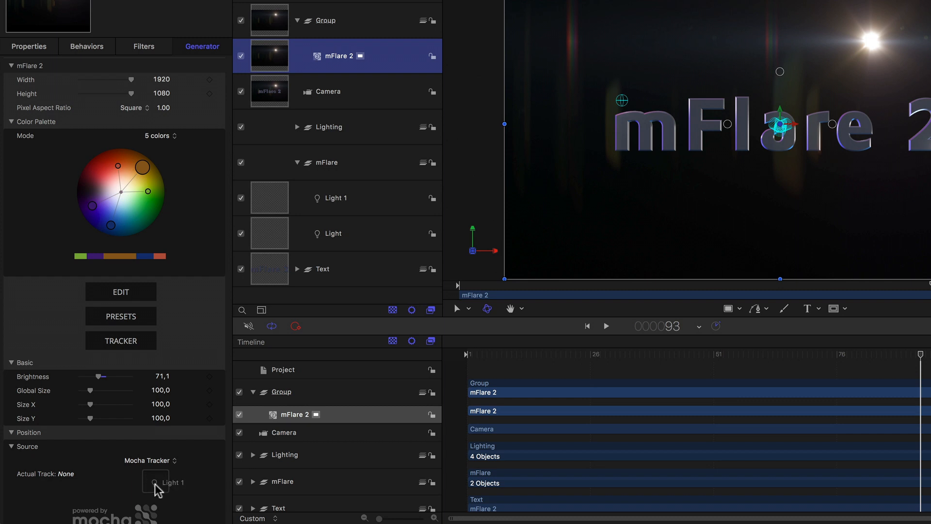
{"action": "left_click_drag", "start_coordinate": [152, 486], "coordinate": [160, 486]}
{"action": "left_click_drag", "start_coordinate": [161, 485], "coordinate": [161, 484]}
{"action": "scroll", "coordinate": [175, 436], "scroll_direction": "down", "scroll_amount": 3}
{"action": "scroll", "coordinate": [180, 437], "scroll_direction": "down", "scroll_amount": 1}
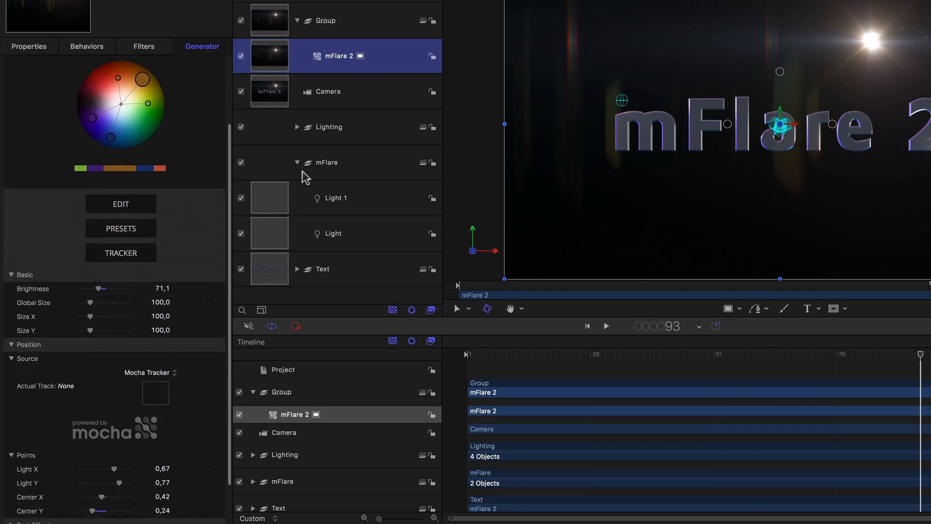
{"action": "left_click", "coordinate": [298, 162]}
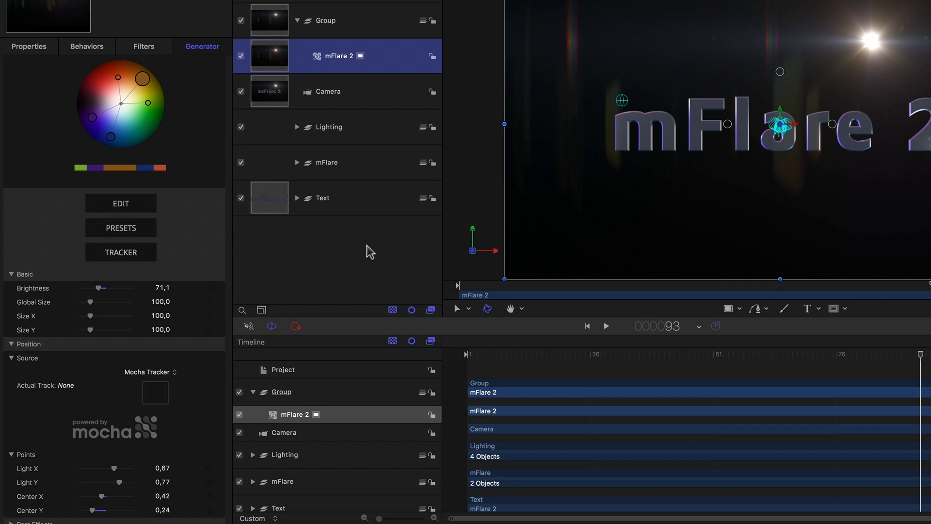
Set the flare's position Source to Lights In Group and show its on-canvas Control overlay
{"action": "mouse_move", "coordinate": [45, 386]}
{"action": "left_click", "coordinate": [173, 372]}
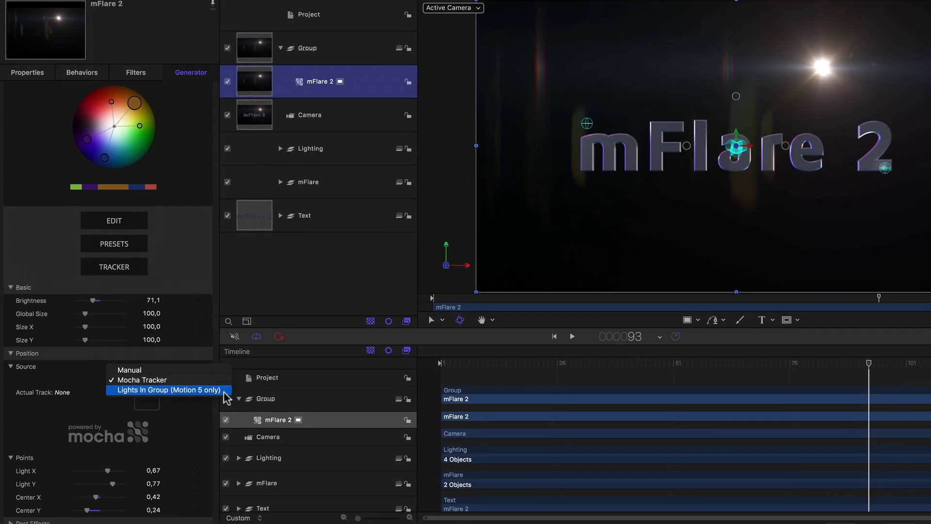
{"action": "left_click", "coordinate": [169, 391]}
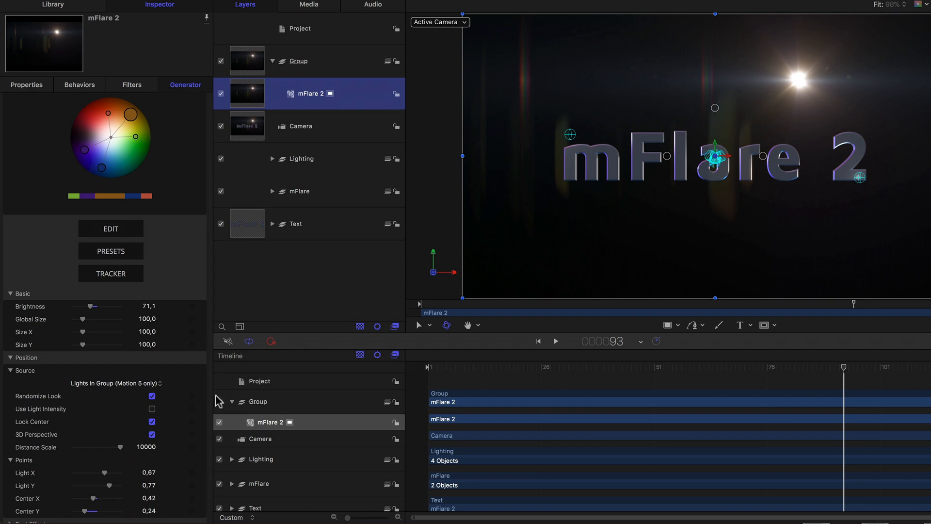
{"action": "right_click", "coordinate": [601, 223]}
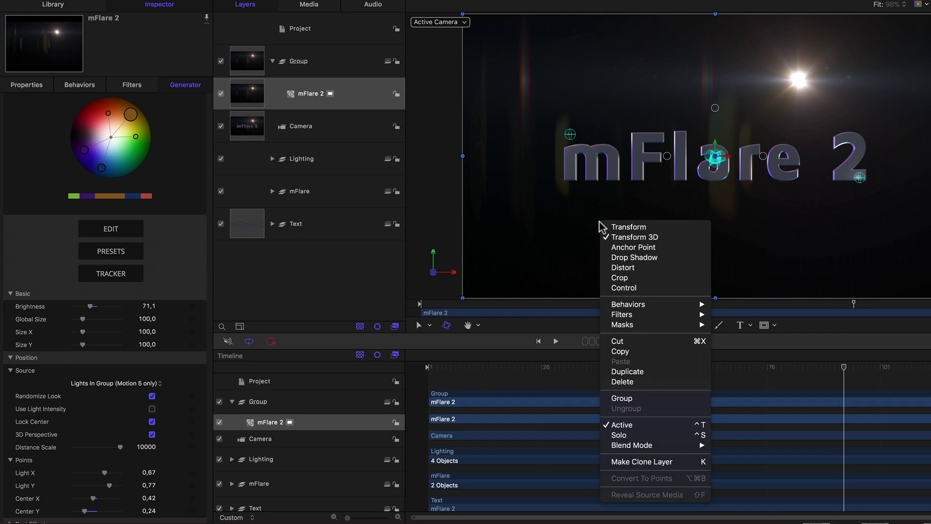
{"action": "left_click", "coordinate": [623, 288]}
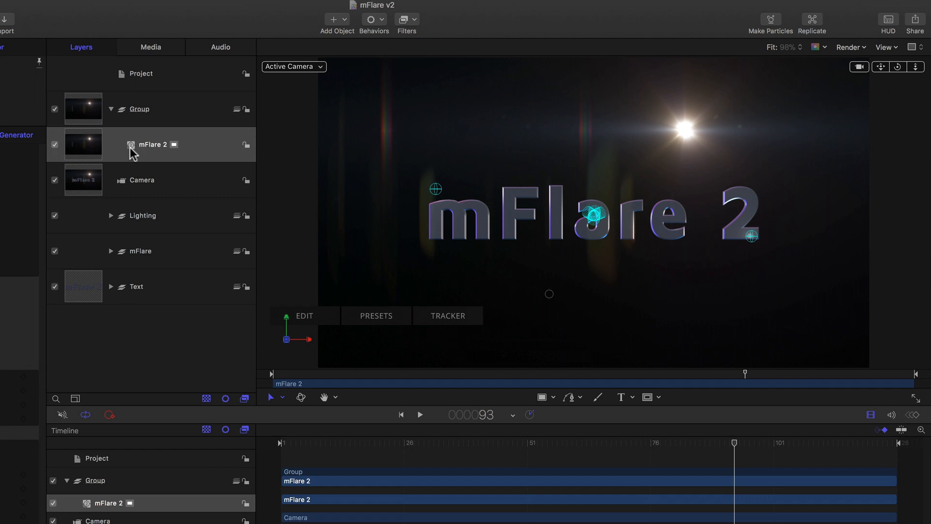
Move mFlare 2 into the mFlare group so flares sit on its two lights, then play and scrub
{"action": "left_click_drag", "start_coordinate": [132, 149], "coordinate": [142, 260]}
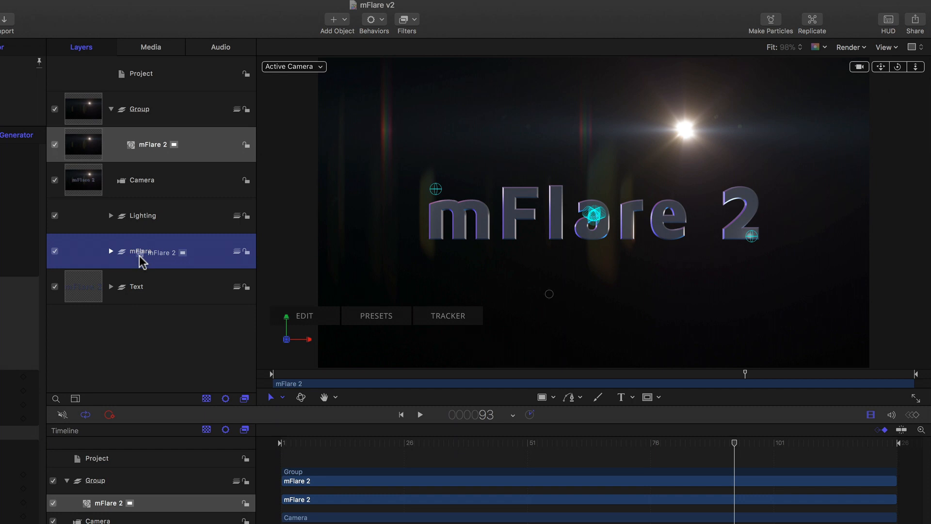
{"action": "left_click_drag", "start_coordinate": [142, 259], "coordinate": [143, 259]}
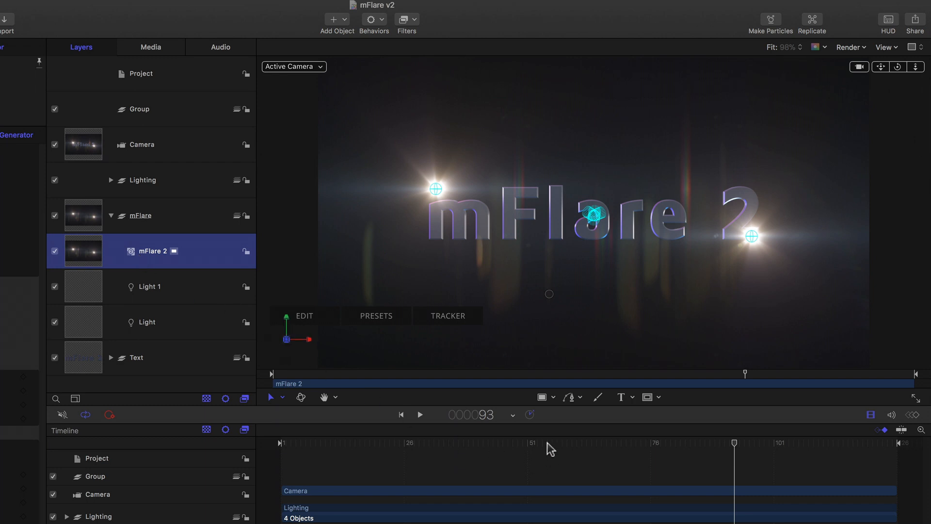
{"action": "key", "text": "space"}
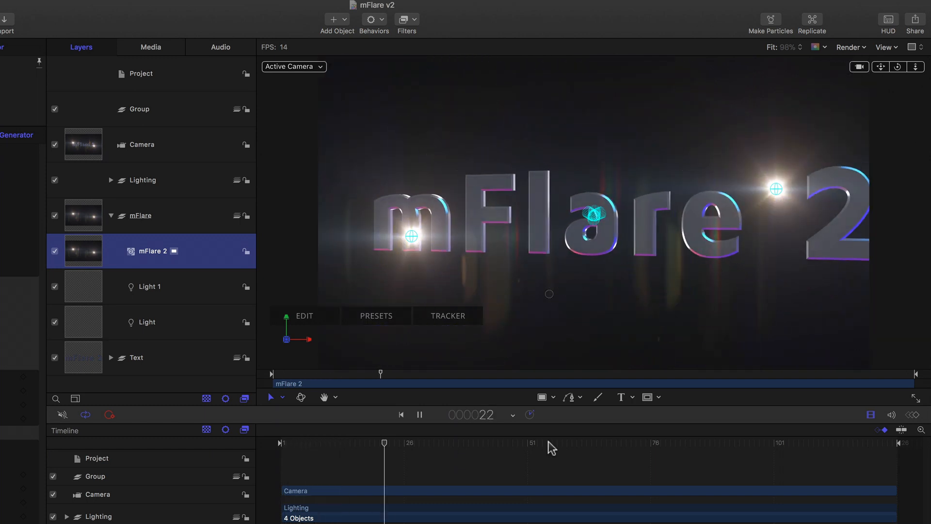
{"action": "mouse_move", "coordinate": [550, 444]}
{"action": "left_mouse_down"}
{"action": "mouse_move", "coordinate": [744, 444]}
{"action": "mouse_move", "coordinate": [650, 444]}
{"action": "left_mouse_up"}
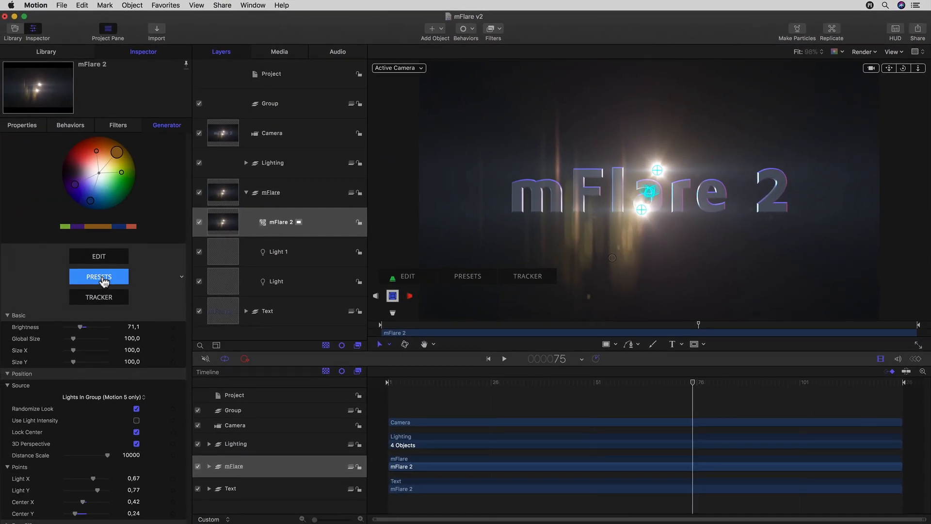
Apply the LED Diode preset from the flare presets browser for a blue LED look
{"action": "left_click", "coordinate": [78, 281]}
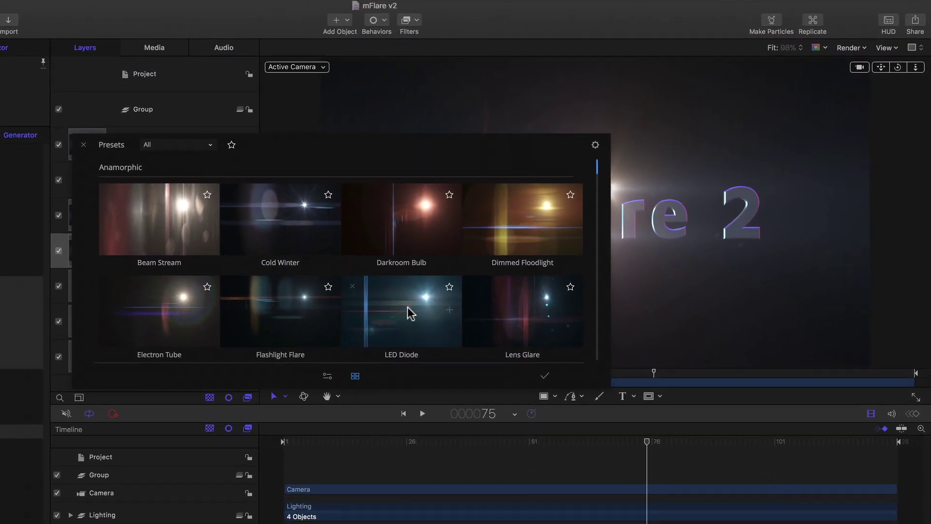
{"action": "left_click", "coordinate": [419, 309]}
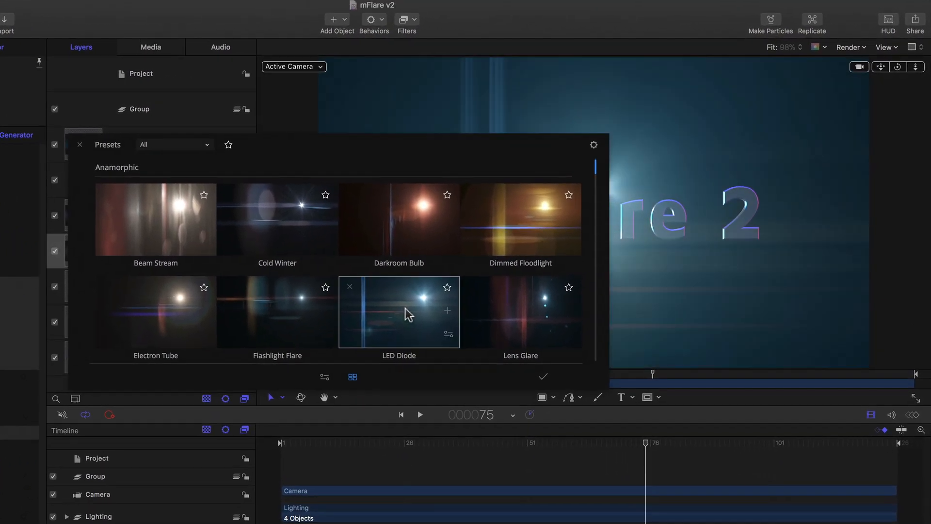
{"action": "left_click", "coordinate": [80, 145]}
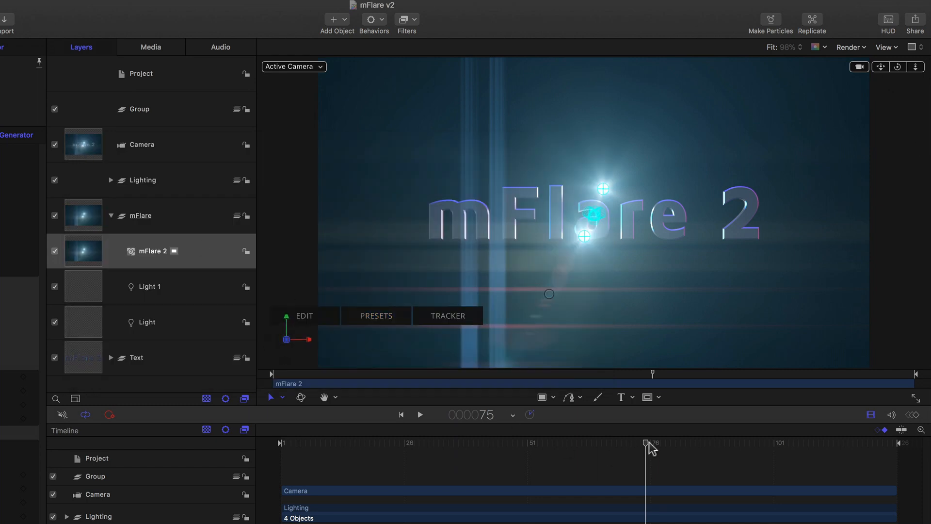
{"action": "mouse_move", "coordinate": [647, 444]}
{"action": "left_mouse_down"}
{"action": "mouse_move", "coordinate": [278, 448]}
{"action": "mouse_move", "coordinate": [735, 447]}
{"action": "mouse_move", "coordinate": [283, 433]}
{"action": "mouse_move", "coordinate": [732, 447]}
{"action": "left_mouse_up"}
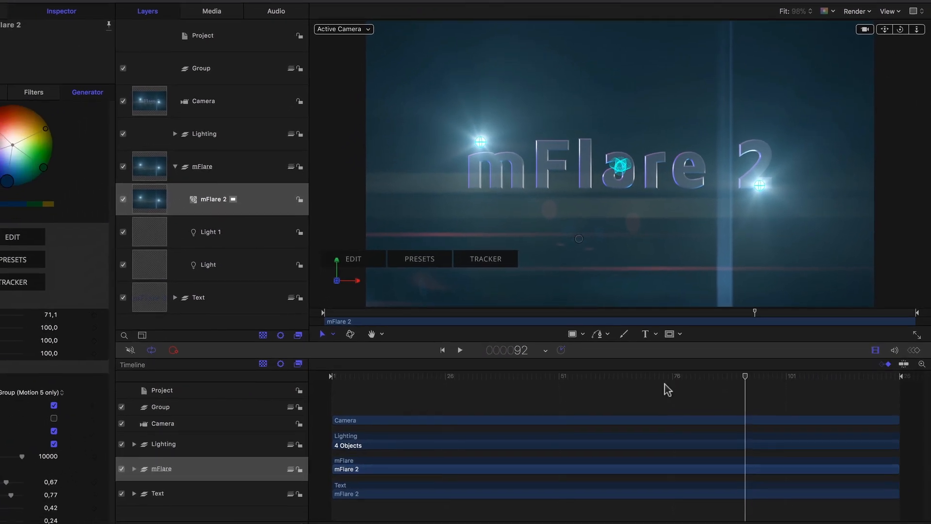
Set mFlare 2's in point at frame 51 and out point at frame 101, then review
{"action": "left_click", "coordinate": [137, 463]}
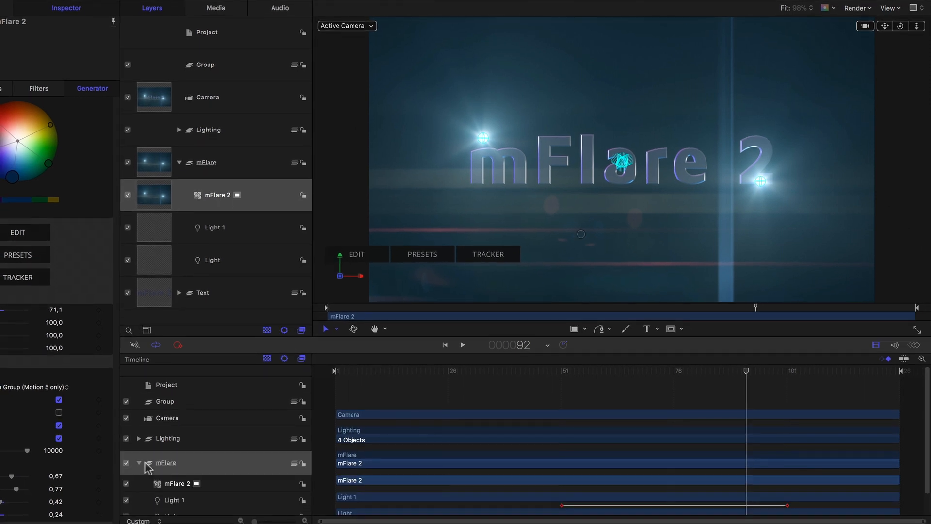
{"action": "left_click_drag", "start_coordinate": [605, 373], "coordinate": [563, 375]}
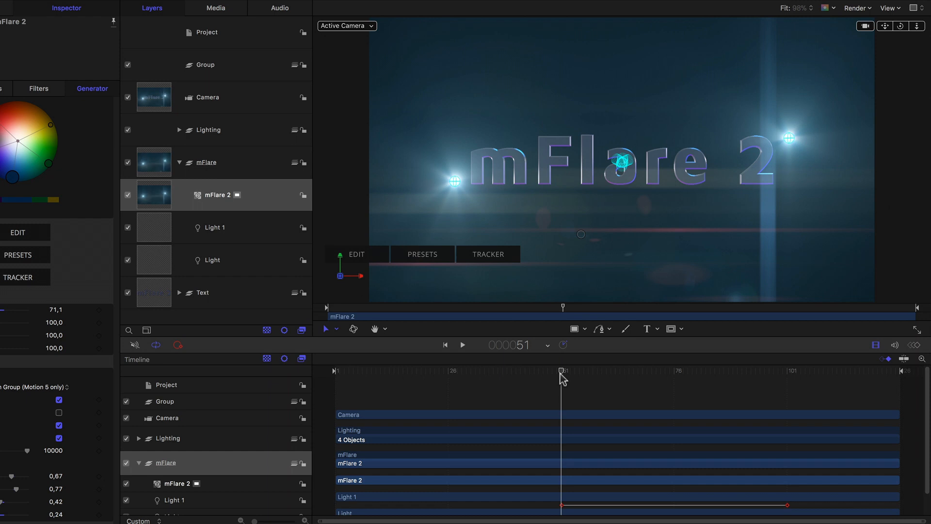
{"action": "key", "text": "i"}
{"action": "left_click_drag", "start_coordinate": [562, 373], "coordinate": [789, 375]}
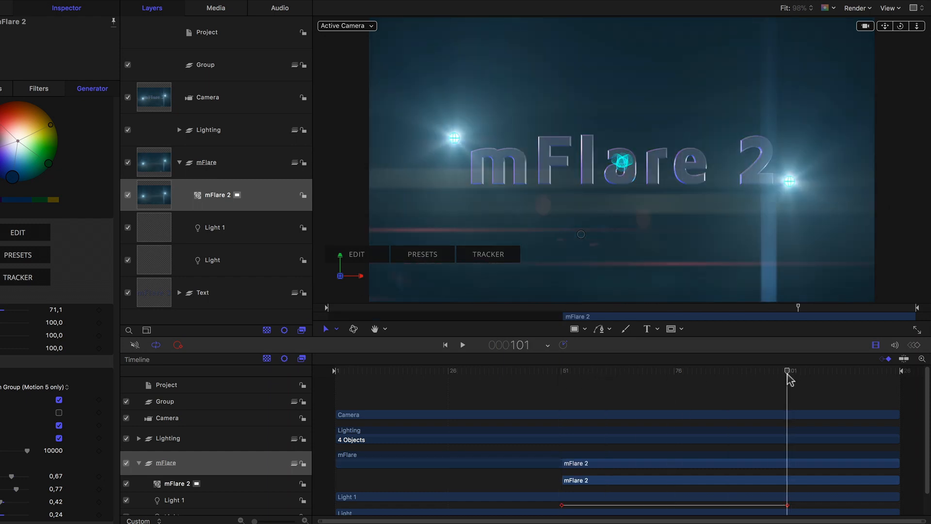
{"action": "key", "text": "o"}
{"action": "scroll", "coordinate": [777, 393], "scroll_direction": "down", "scroll_amount": 2}
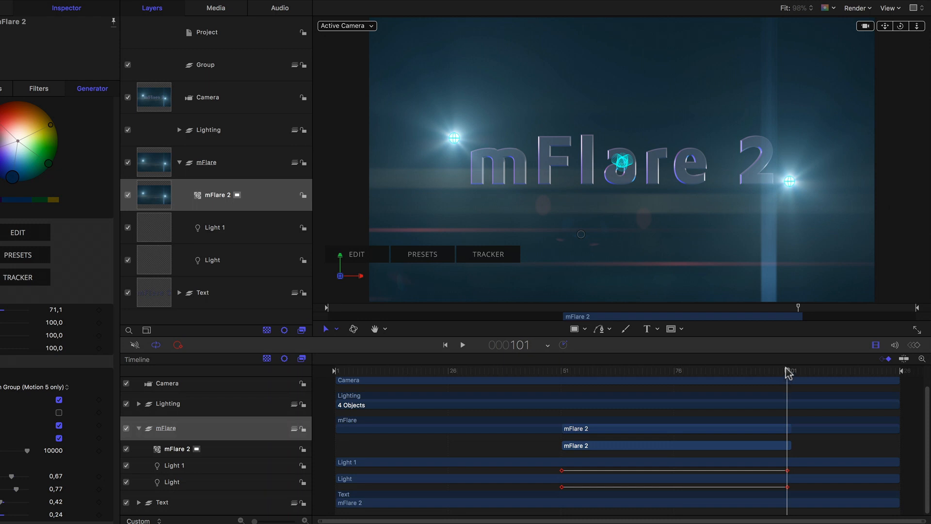
{"action": "mouse_move", "coordinate": [790, 374]}
{"action": "left_mouse_down"}
{"action": "mouse_move", "coordinate": [570, 373]}
{"action": "mouse_move", "coordinate": [701, 374]}
{"action": "left_mouse_up"}
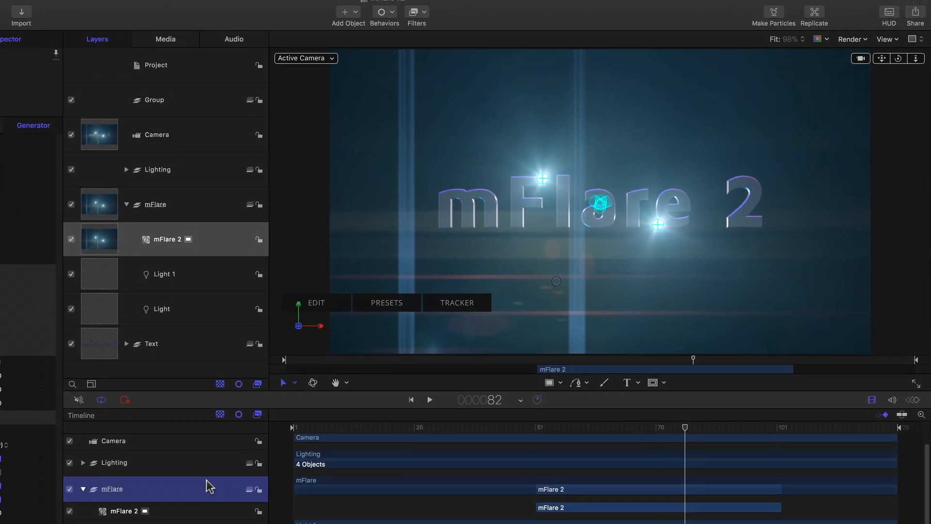
{"action": "left_click", "coordinate": [377, 22]}
{"action": "mouse_move", "coordinate": [397, 45]}
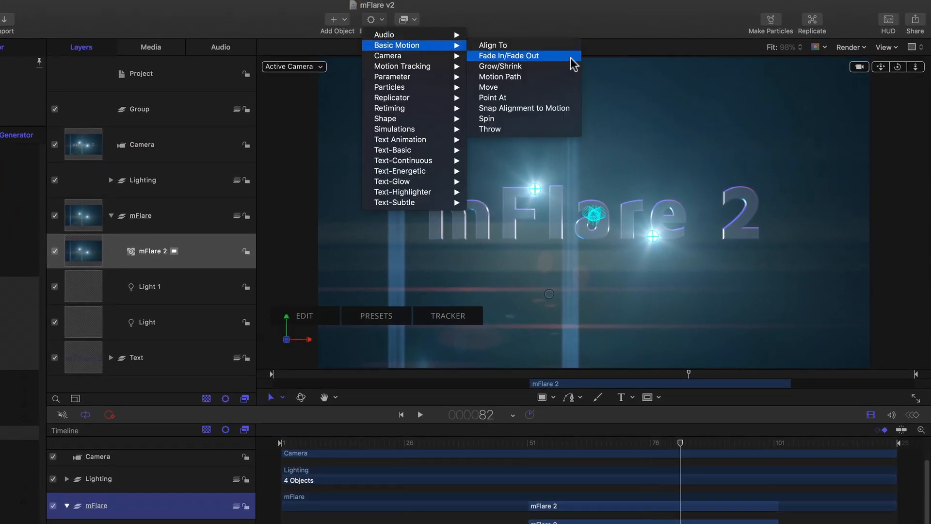
{"action": "left_click", "coordinate": [197, 250]}
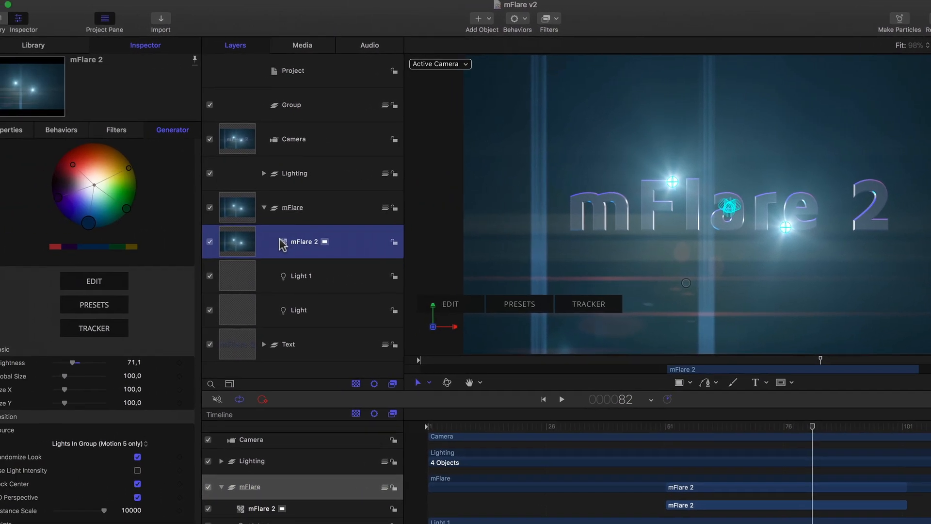
{"action": "left_click", "coordinate": [24, 130]}
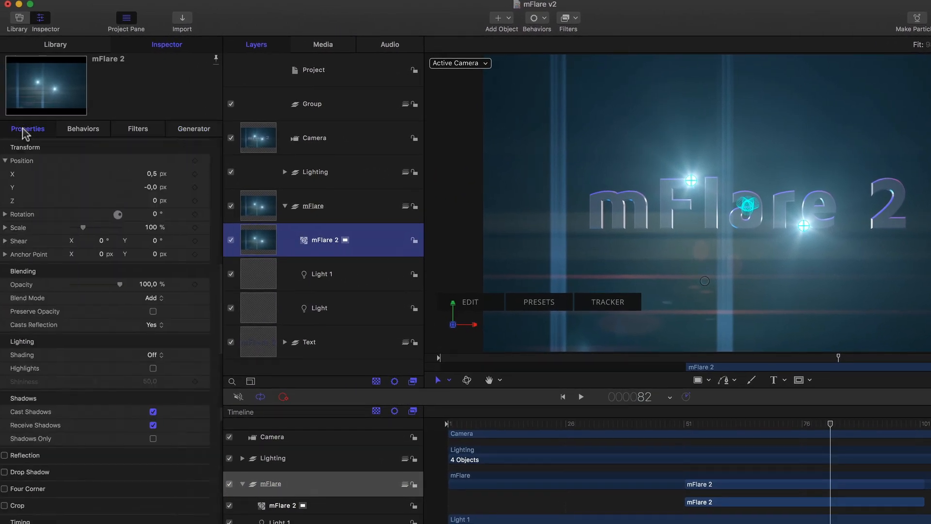
{"action": "mouse_move", "coordinate": [127, 285]}
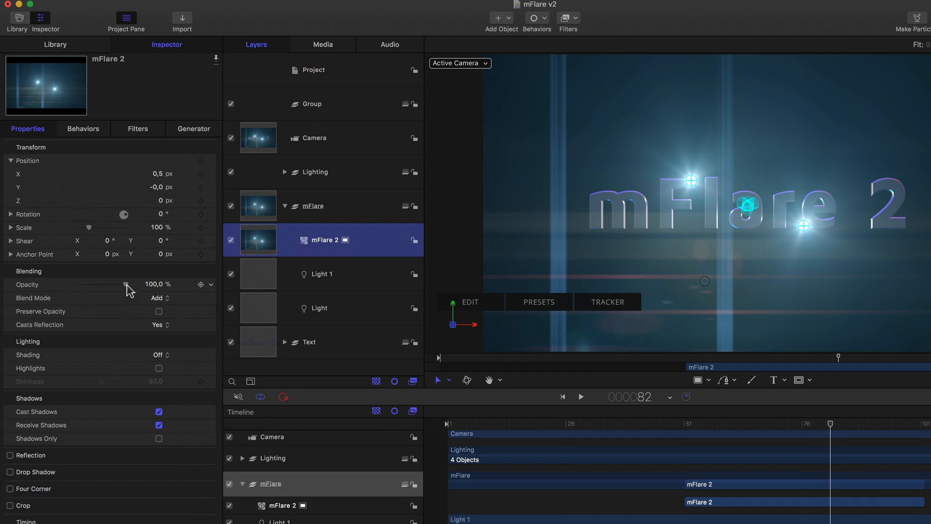
{"action": "mouse_move", "coordinate": [125, 285]}
{"action": "left_mouse_down"}
{"action": "mouse_move", "coordinate": [78, 286]}
{"action": "mouse_move", "coordinate": [126, 284]}
{"action": "left_mouse_up"}
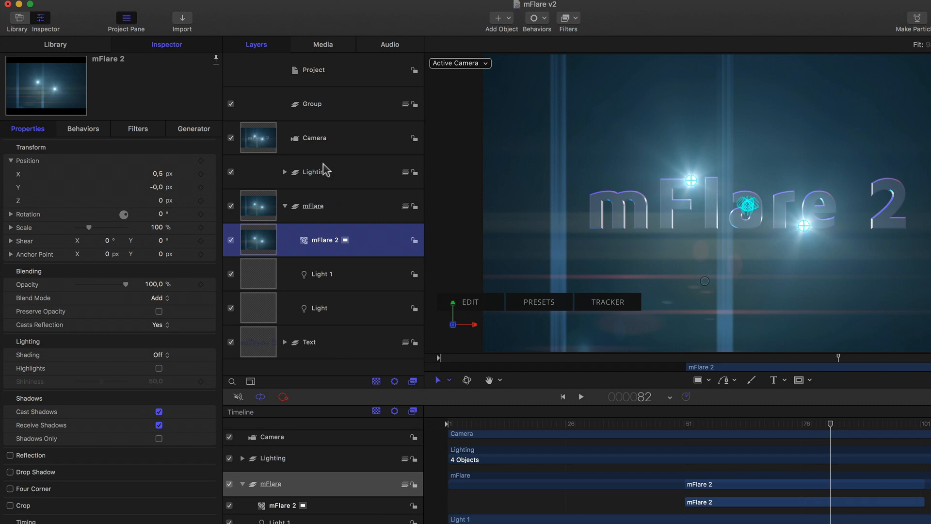
Lower the flare generator's Brightness from 71.1 to 67
{"action": "left_click", "coordinate": [193, 128]}
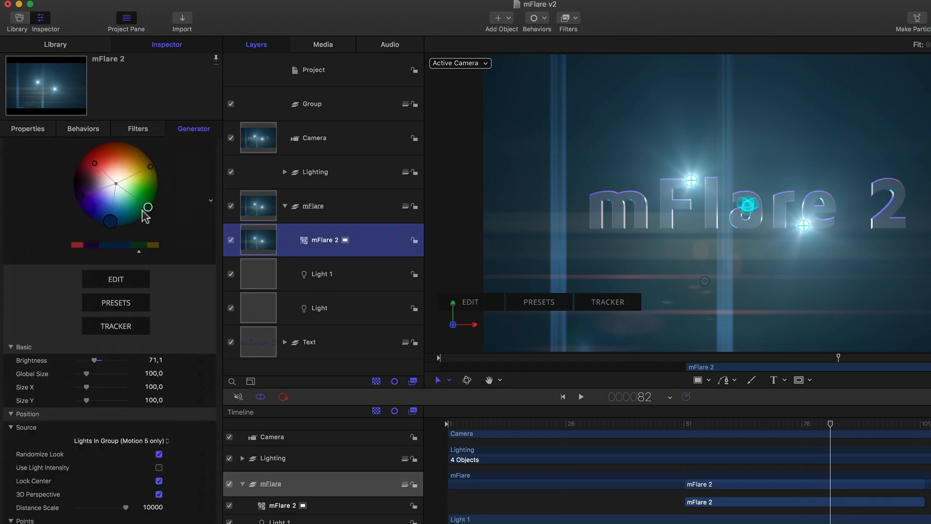
{"action": "mouse_move", "coordinate": [95, 361]}
{"action": "mouse_move", "coordinate": [95, 361]}
{"action": "left_mouse_down"}
{"action": "mouse_move", "coordinate": [73, 361]}
{"action": "mouse_move", "coordinate": [93, 362]}
{"action": "left_mouse_up"}
Try raising Light 1's intensity, then undo so it stays at 100%
{"action": "left_click", "coordinate": [355, 276]}
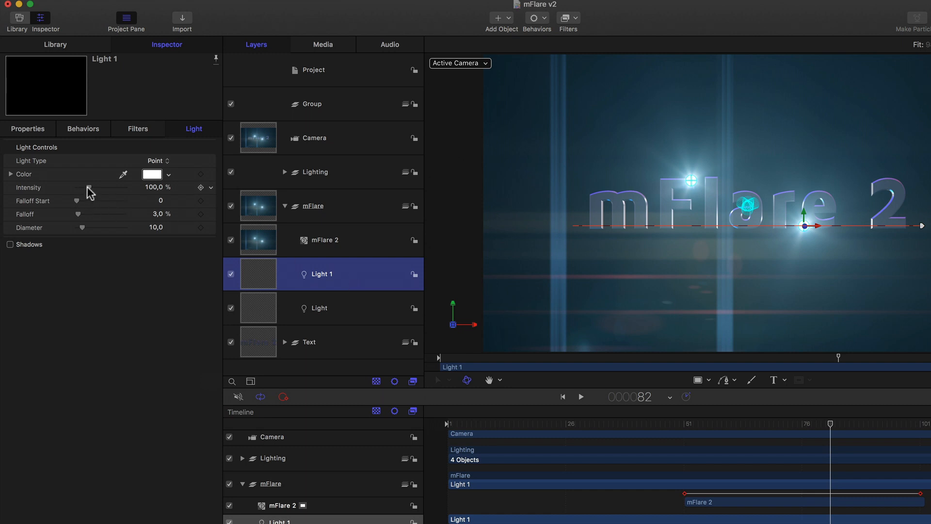
{"action": "mouse_move", "coordinate": [89, 188]}
{"action": "left_mouse_down"}
{"action": "mouse_move", "coordinate": [111, 189]}
{"action": "mouse_move", "coordinate": [67, 191]}
{"action": "mouse_move", "coordinate": [128, 188]}
{"action": "left_mouse_up"}
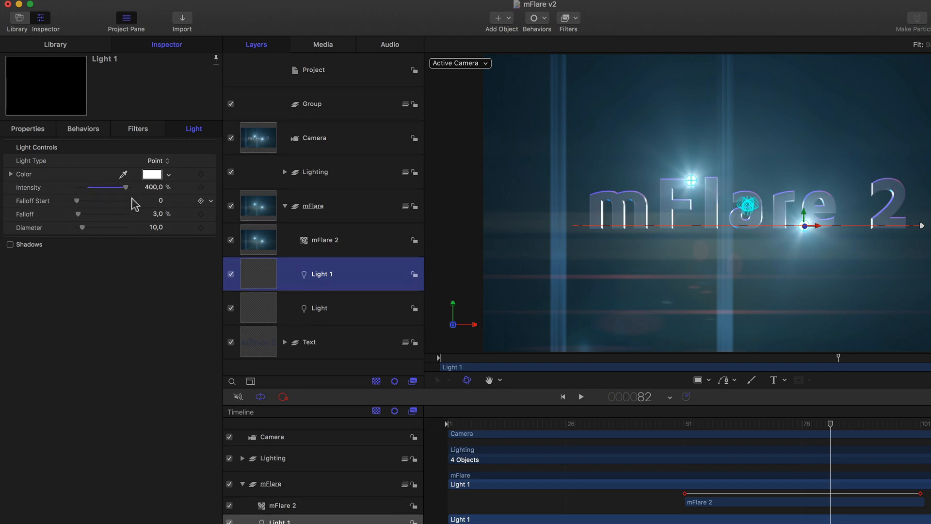
{"action": "key", "text": "super+z"}
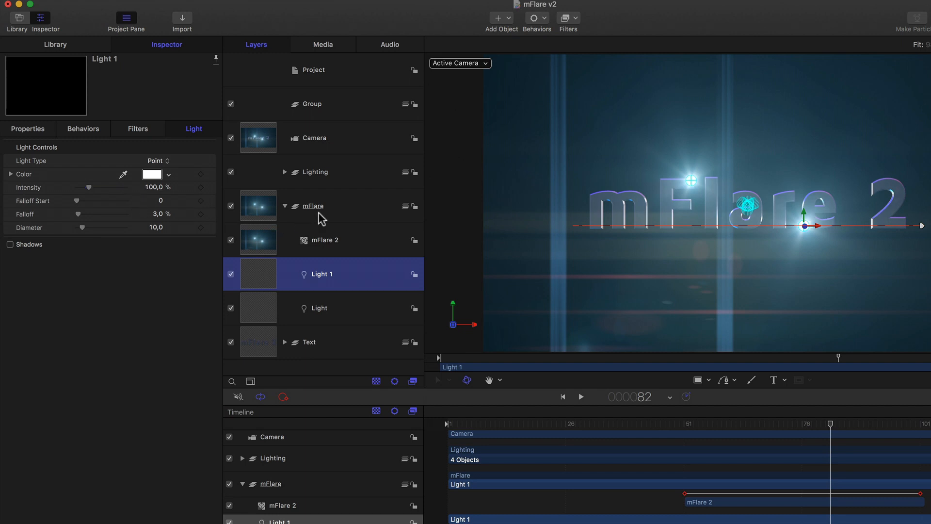
Enable Use Light Intensity under Source so the flare follows its lights
{"action": "left_click", "coordinate": [327, 242]}
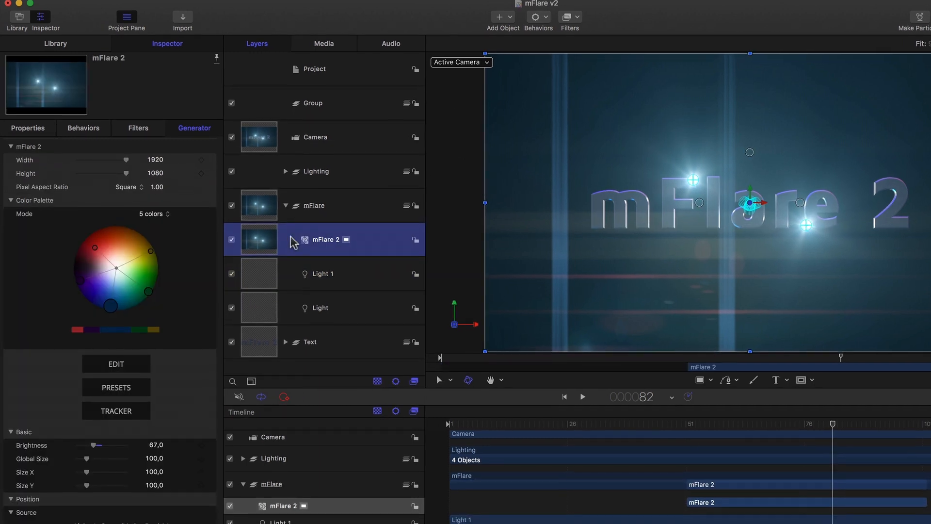
{"action": "scroll", "coordinate": [88, 255], "scroll_direction": "down", "scroll_amount": 5}
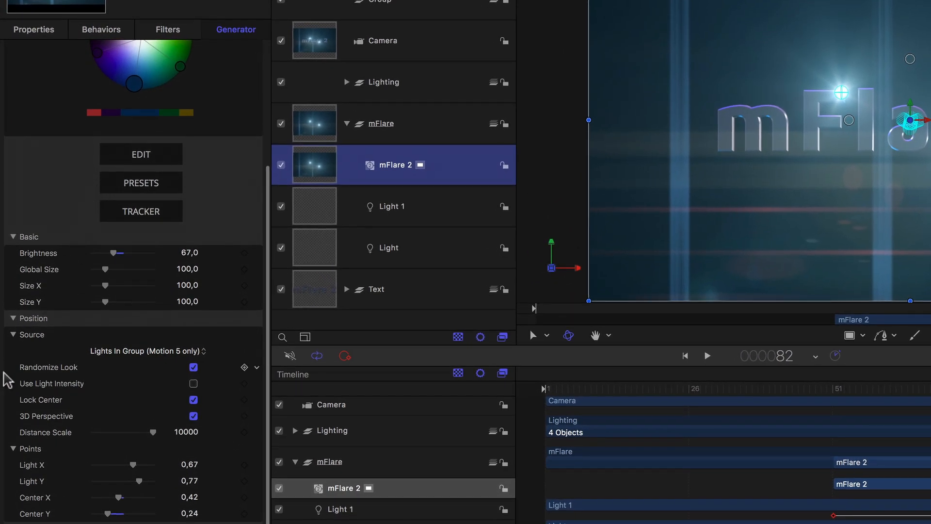
{"action": "mouse_move", "coordinate": [194, 391]}
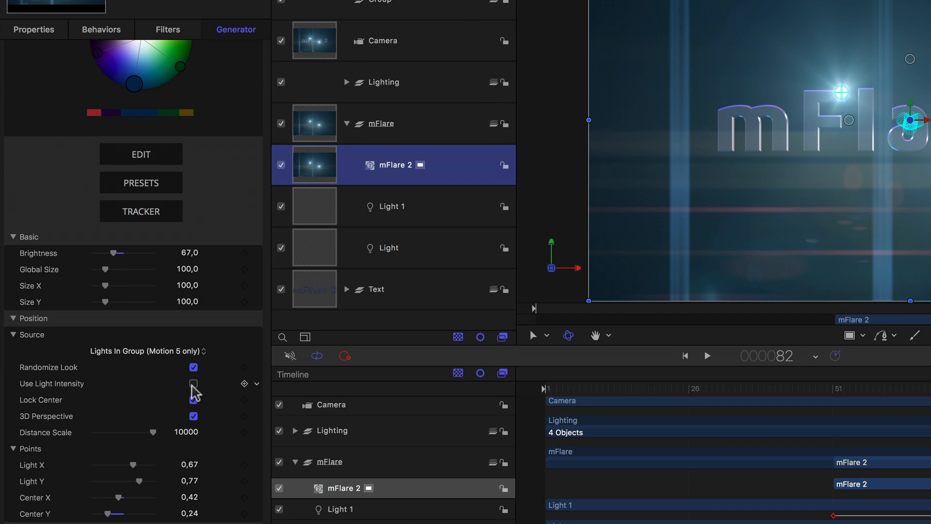
{"action": "left_click", "coordinate": [194, 384]}
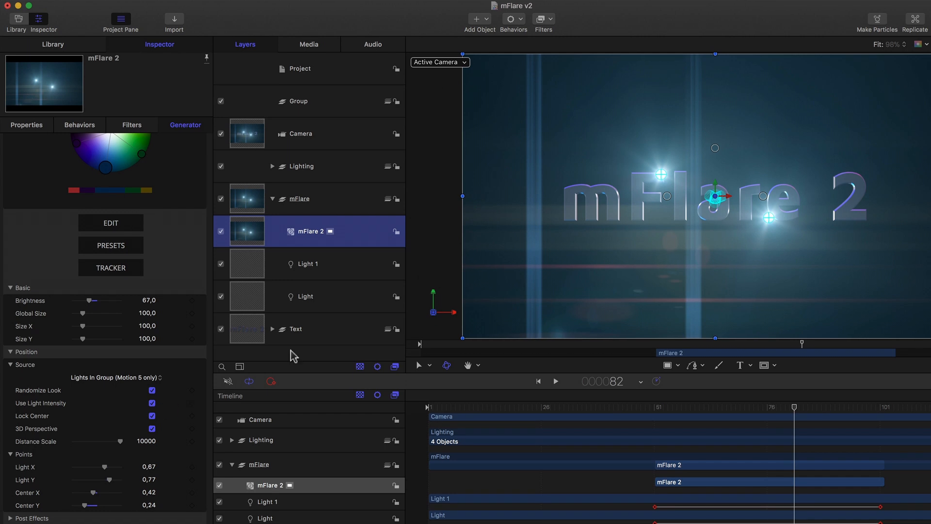
Set Light 1 intensity to about 110% and Light to about 127%, then deselect
{"action": "left_click", "coordinate": [308, 264]}
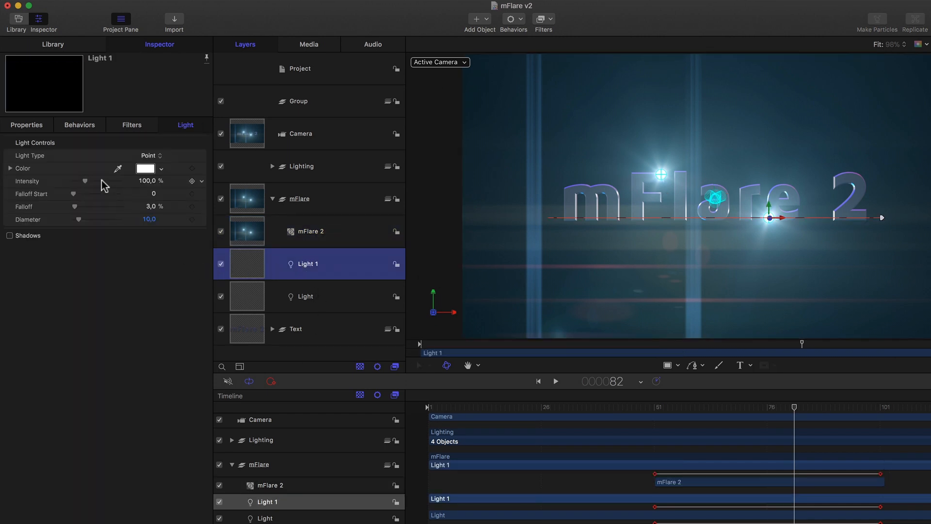
{"action": "mouse_move", "coordinate": [83, 182]}
{"action": "left_mouse_down"}
{"action": "mouse_move", "coordinate": [70, 182]}
{"action": "mouse_move", "coordinate": [111, 182]}
{"action": "mouse_move", "coordinate": [86, 182]}
{"action": "left_mouse_up"}
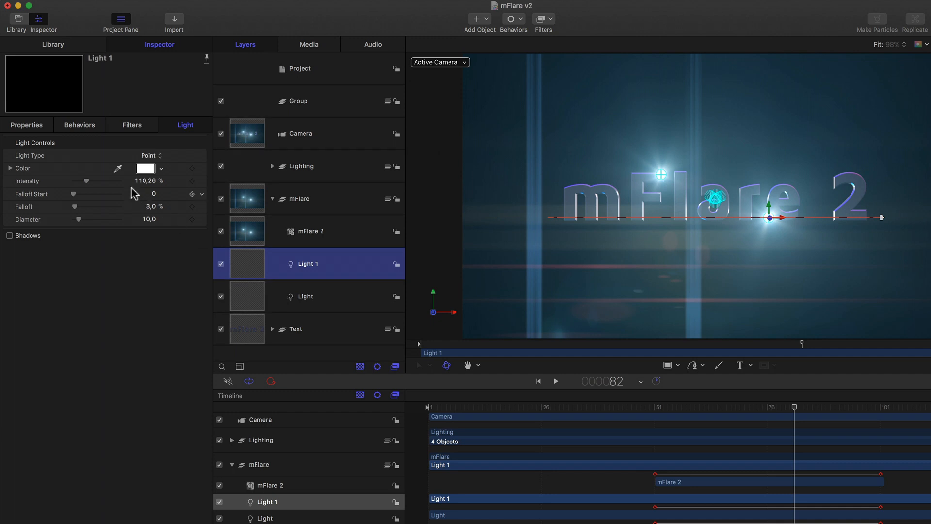
{"action": "left_click", "coordinate": [306, 298]}
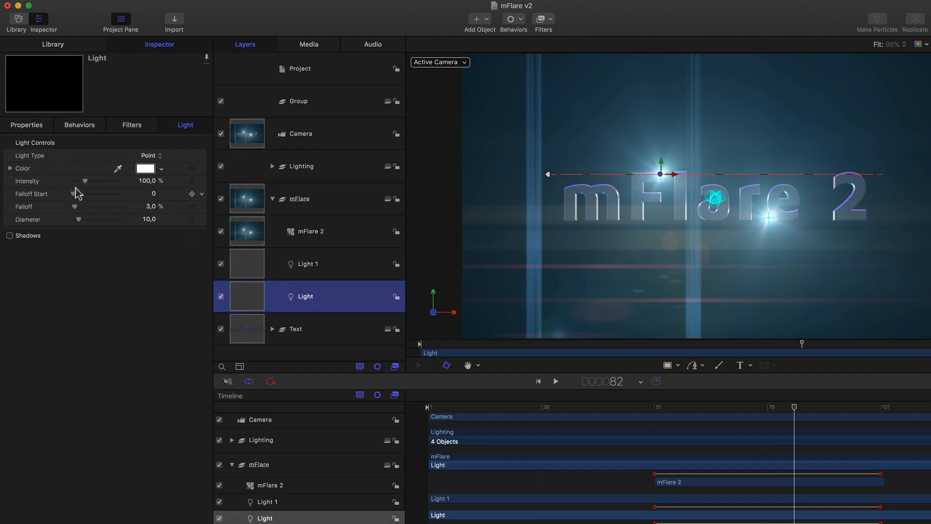
{"action": "left_click_drag", "start_coordinate": [85, 182], "coordinate": [88, 181]}
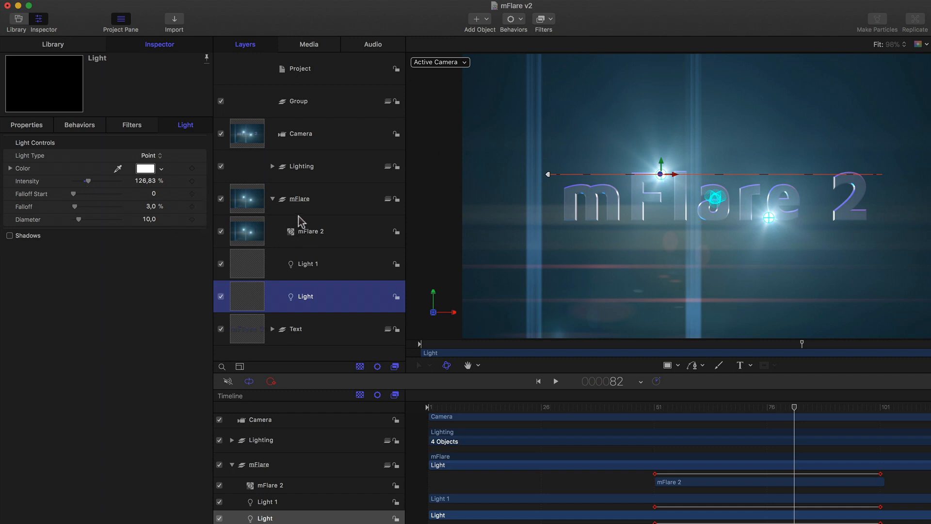
{"action": "left_click_drag", "start_coordinate": [298, 215], "coordinate": [300, 205]}
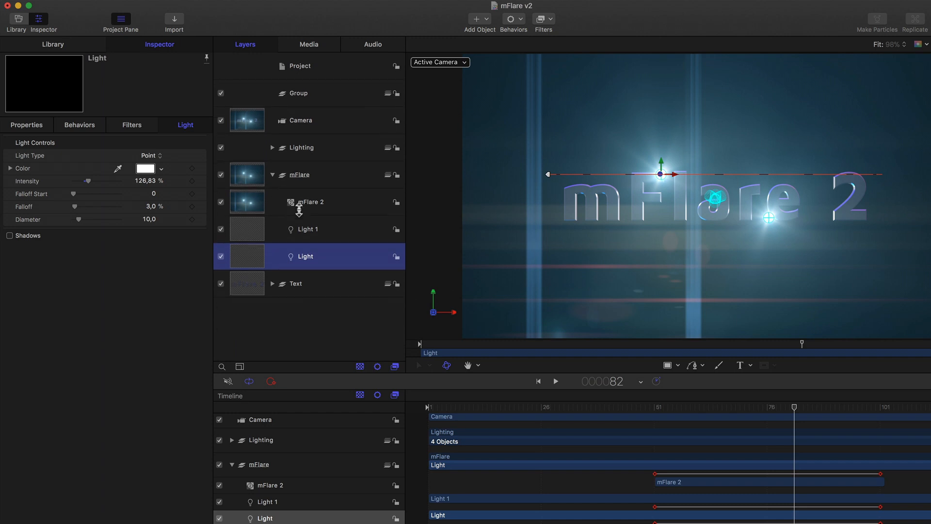
{"action": "left_click", "coordinate": [303, 298]}
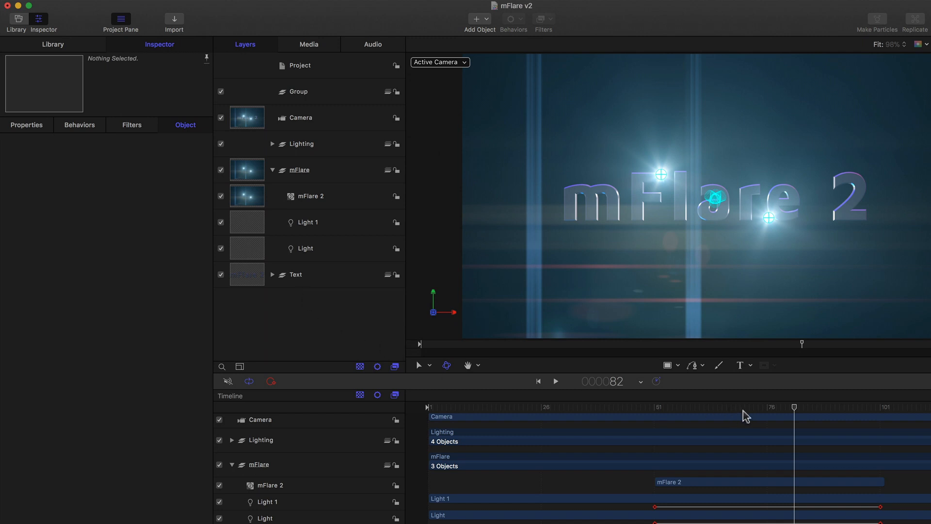
{"action": "mouse_move", "coordinate": [747, 411]}
{"action": "left_mouse_down"}
{"action": "mouse_move", "coordinate": [641, 412]}
{"action": "mouse_move", "coordinate": [845, 418]}
{"action": "mouse_move", "coordinate": [831, 419]}
{"action": "left_mouse_up"}
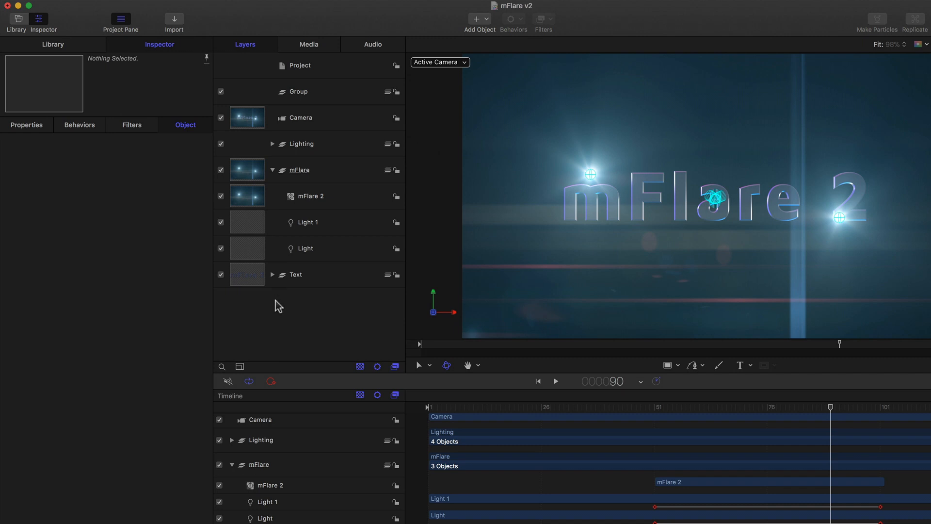
Enable Track Brightness (threshold 0.5) under the mFlare 2 generator's Animation settings
{"action": "left_click", "coordinate": [308, 201]}
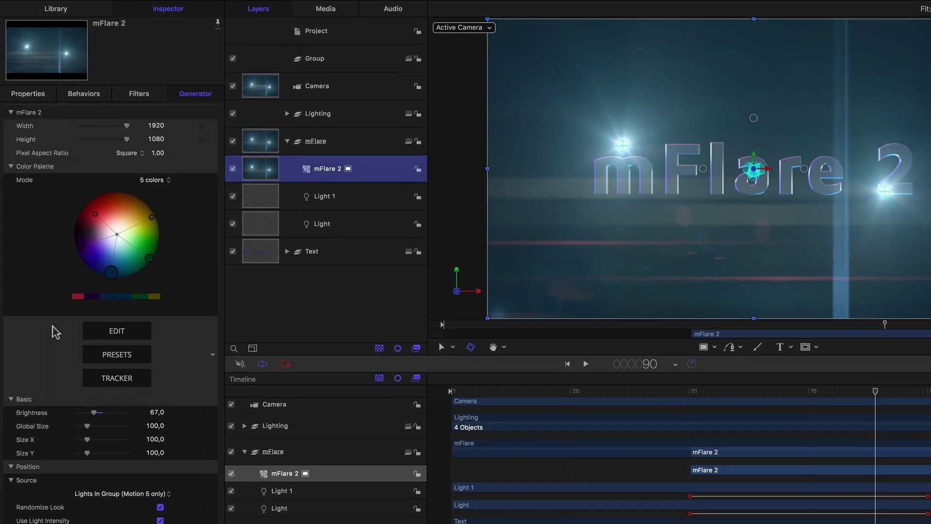
{"action": "scroll", "coordinate": [54, 335], "scroll_direction": "down", "scroll_amount": 3}
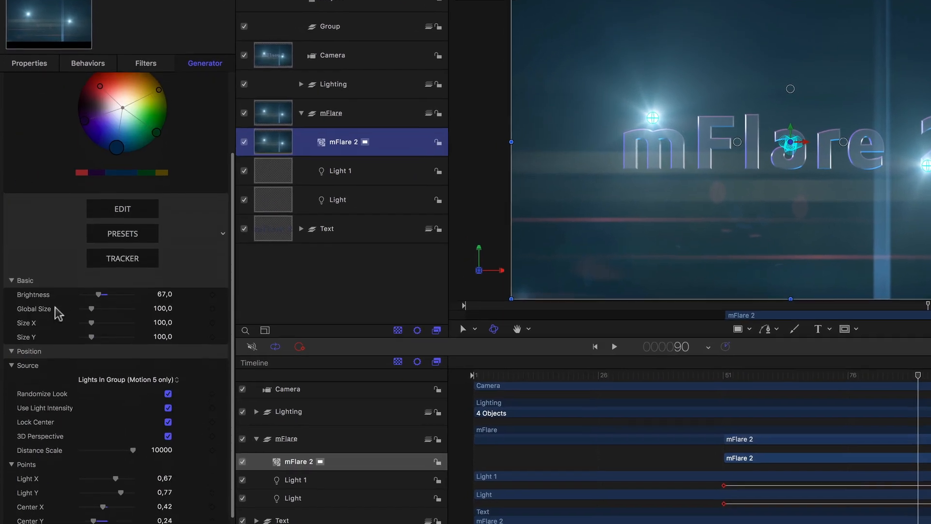
{"action": "scroll", "coordinate": [58, 320], "scroll_direction": "down", "scroll_amount": 2}
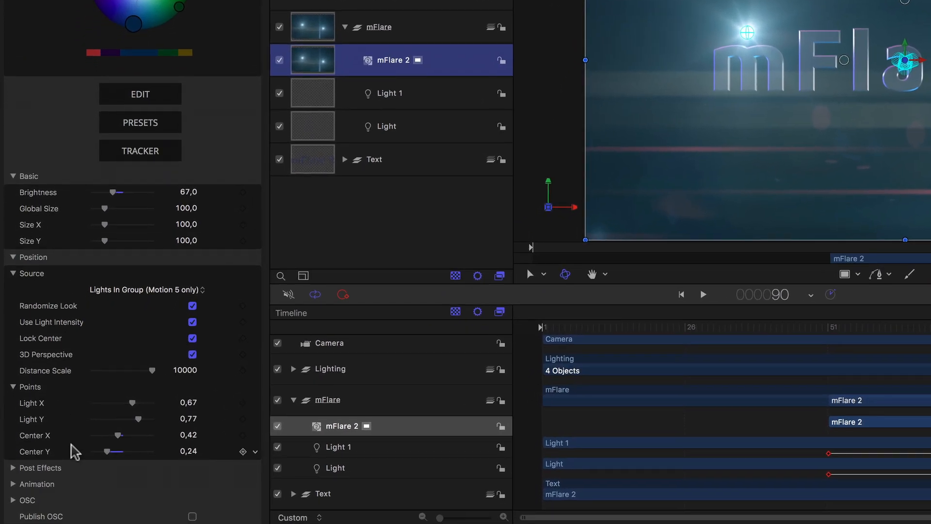
{"action": "left_click", "coordinate": [37, 484]}
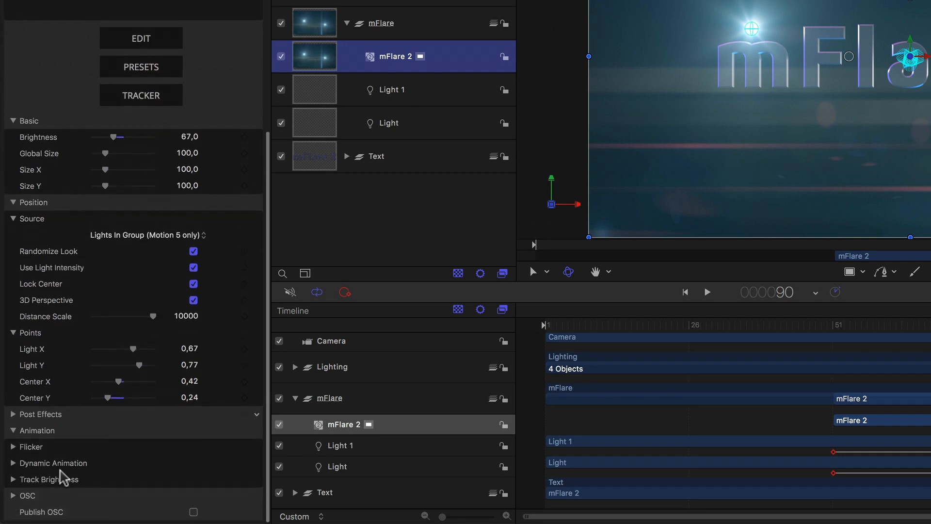
{"action": "left_click", "coordinate": [14, 480]}
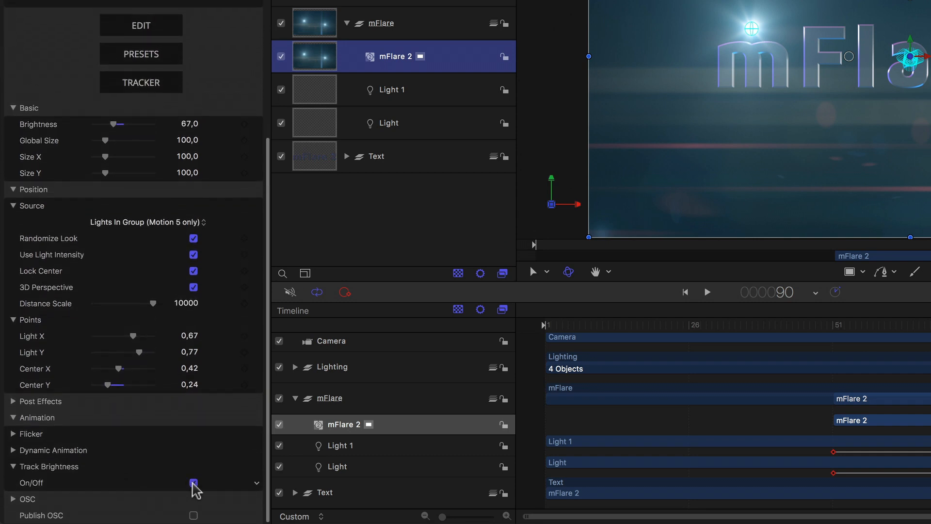
{"action": "left_click", "coordinate": [194, 483]}
{"action": "scroll", "coordinate": [193, 484], "scroll_direction": "down", "scroll_amount": 3}
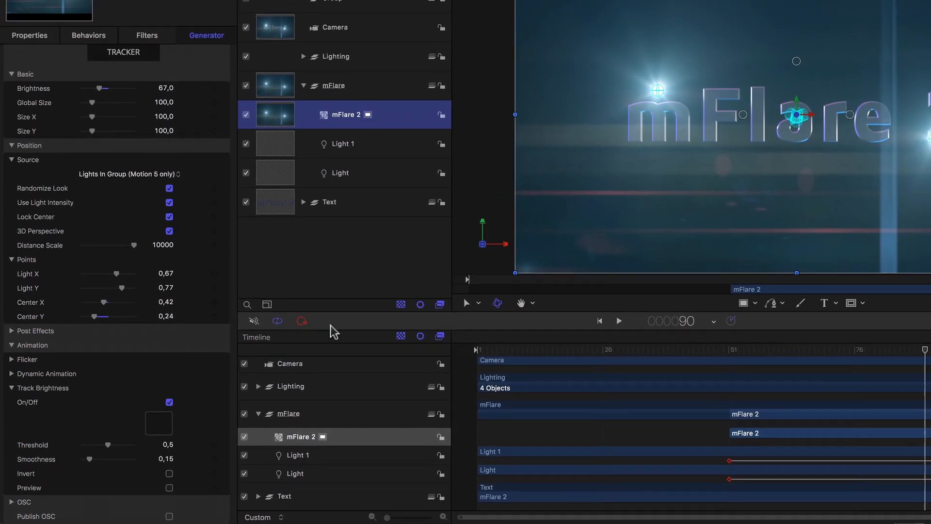
Assign the Text group's mFlare 2 text layer as the Track Brightness source and scrub to check
{"action": "left_click", "coordinate": [297, 210]}
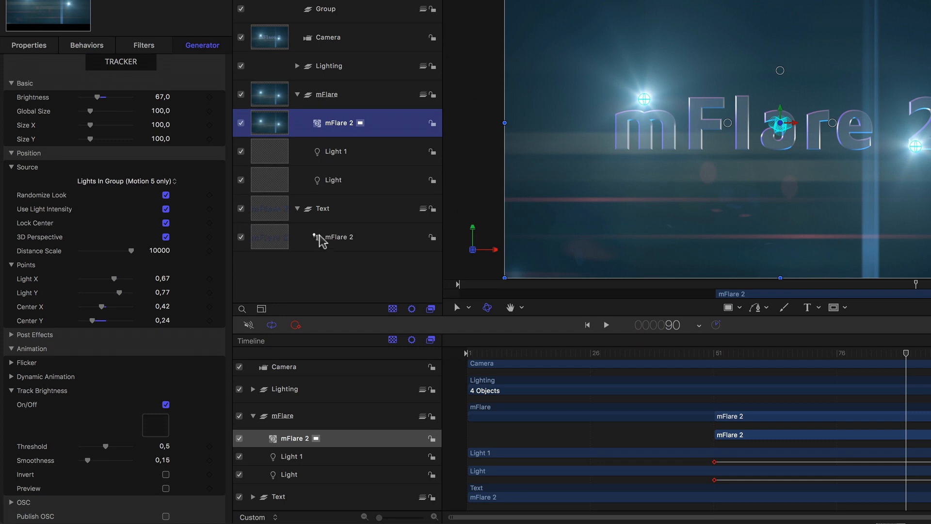
{"action": "left_click", "coordinate": [155, 426]}
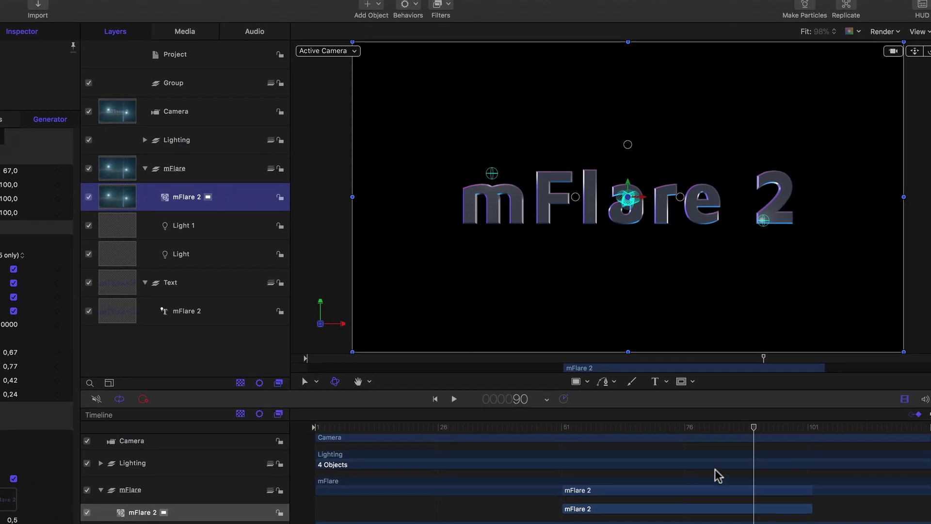
{"action": "mouse_move", "coordinate": [754, 428]}
{"action": "left_mouse_down"}
{"action": "mouse_move", "coordinate": [539, 456]}
{"action": "mouse_move", "coordinate": [784, 457]}
{"action": "mouse_move", "coordinate": [588, 459]}
{"action": "mouse_move", "coordinate": [655, 467]}
{"action": "left_mouse_up"}
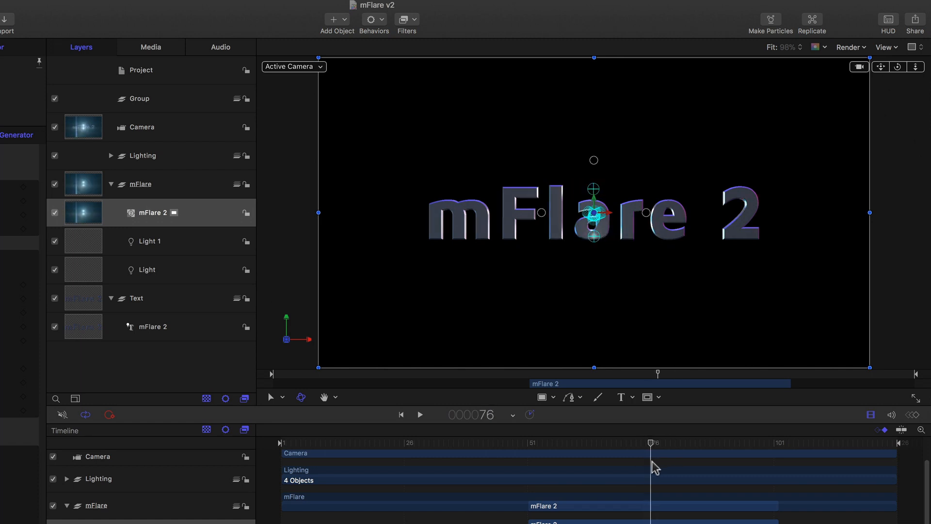
Reselect the mFlare 2 generator and choose Control to show its on-canvas handles
{"action": "left_click", "coordinate": [176, 333]}
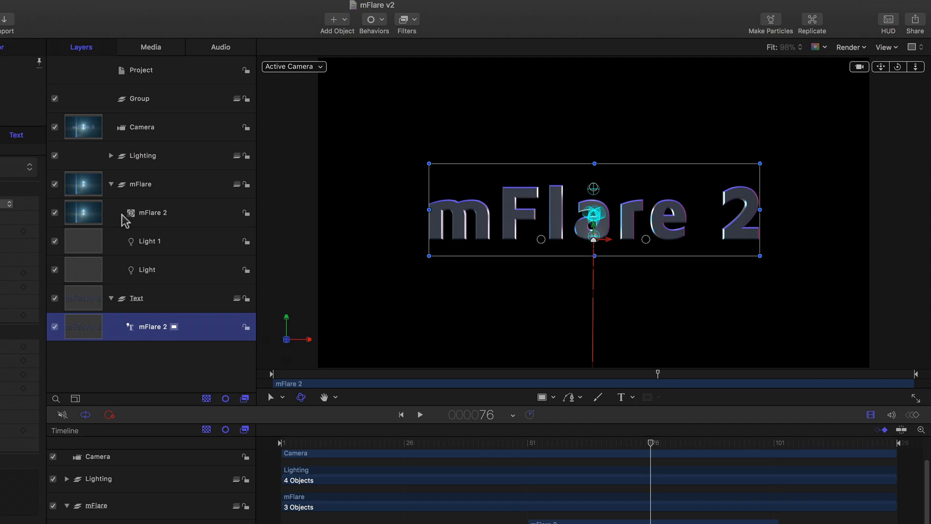
{"action": "left_click", "coordinate": [197, 214]}
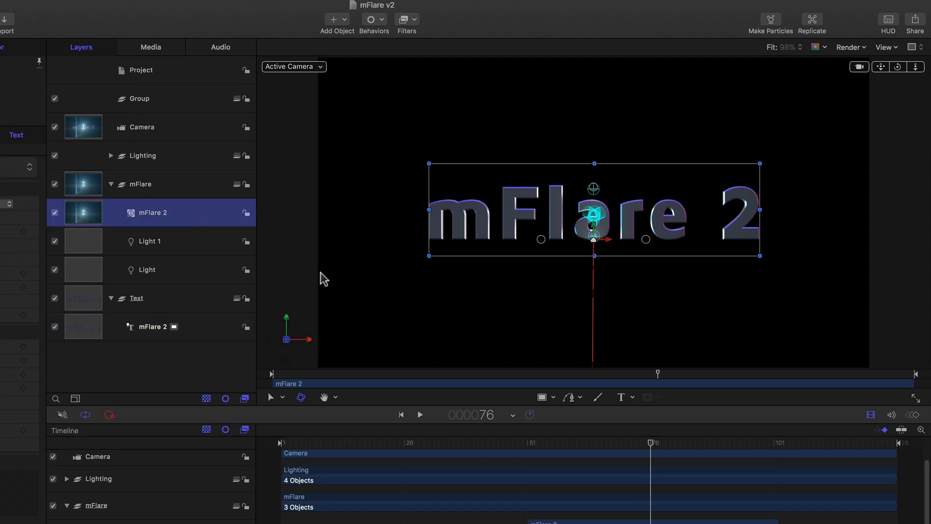
{"action": "right_click", "coordinate": [435, 278]}
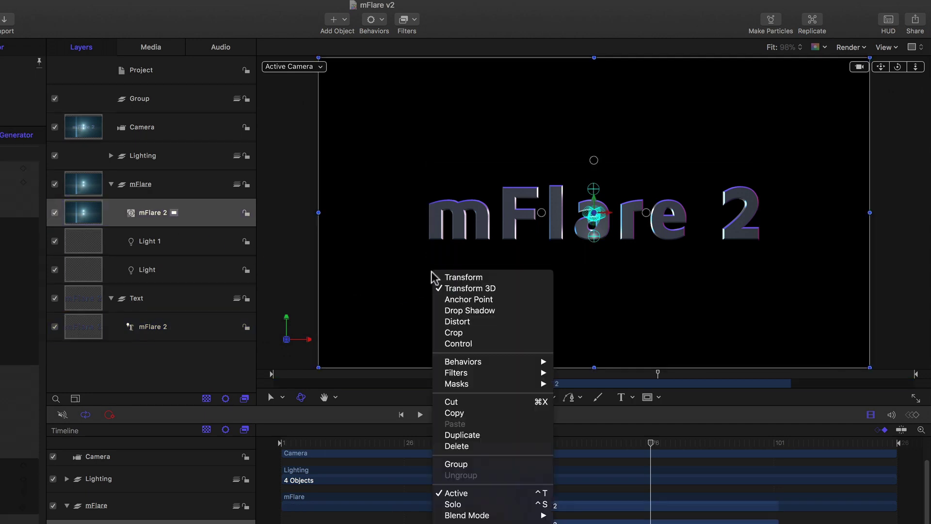
{"action": "left_click", "coordinate": [457, 350]}
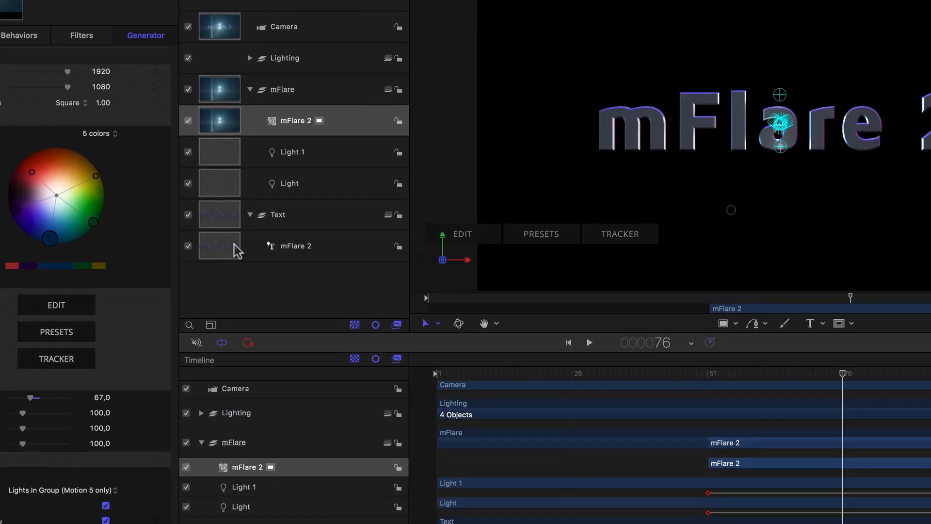
{"action": "scroll", "coordinate": [175, 241], "scroll_direction": "down", "scroll_amount": 5}
{"action": "scroll", "coordinate": [204, 218], "scroll_direction": "down", "scroll_amount": 5}
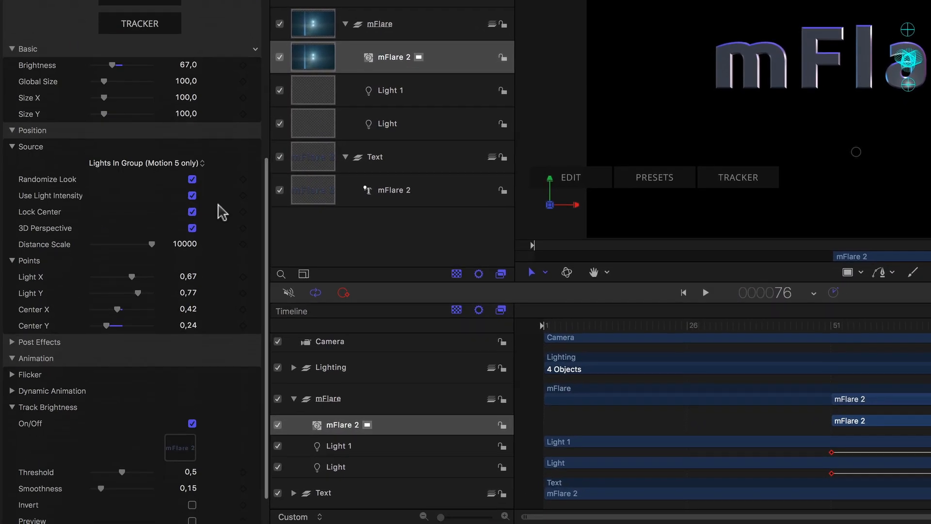
{"action": "scroll", "coordinate": [224, 211], "scroll_direction": "up", "scroll_amount": 1}
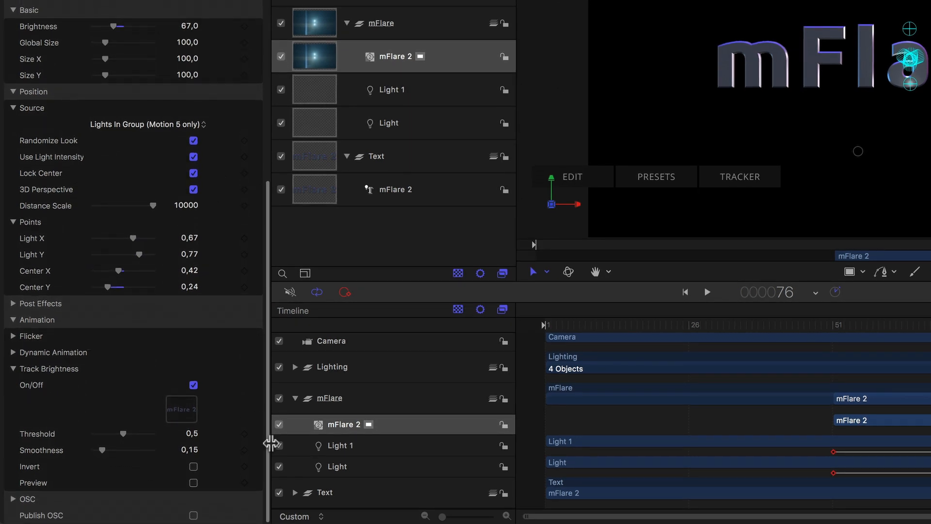
Enable Track Brightness Preview and scrub to inspect the black-and-white matte
{"action": "left_click", "coordinate": [194, 483]}
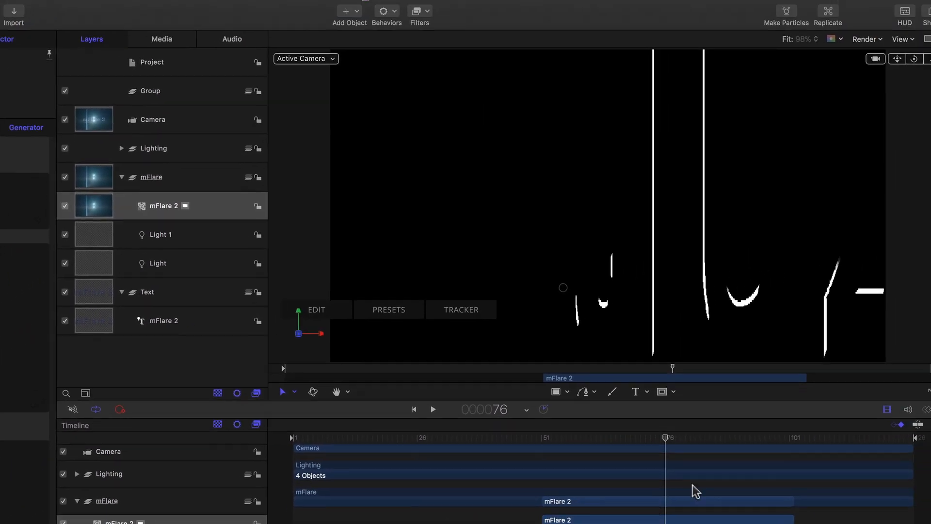
{"action": "mouse_move", "coordinate": [651, 445]}
{"action": "left_mouse_down"}
{"action": "mouse_move", "coordinate": [519, 442]}
{"action": "mouse_move", "coordinate": [807, 446]}
{"action": "mouse_move", "coordinate": [593, 445]}
{"action": "mouse_move", "coordinate": [707, 455]}
{"action": "mouse_move", "coordinate": [573, 451]}
{"action": "mouse_move", "coordinate": [700, 452]}
{"action": "left_mouse_up"}
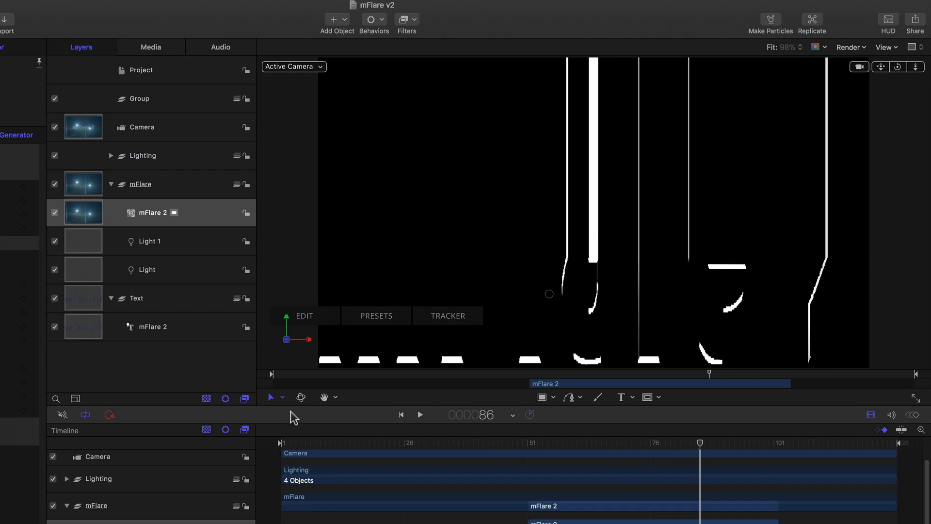
Reselect the mFlare 2 generator and choose Control to show its controls and matte preview
{"action": "left_click", "coordinate": [157, 329]}
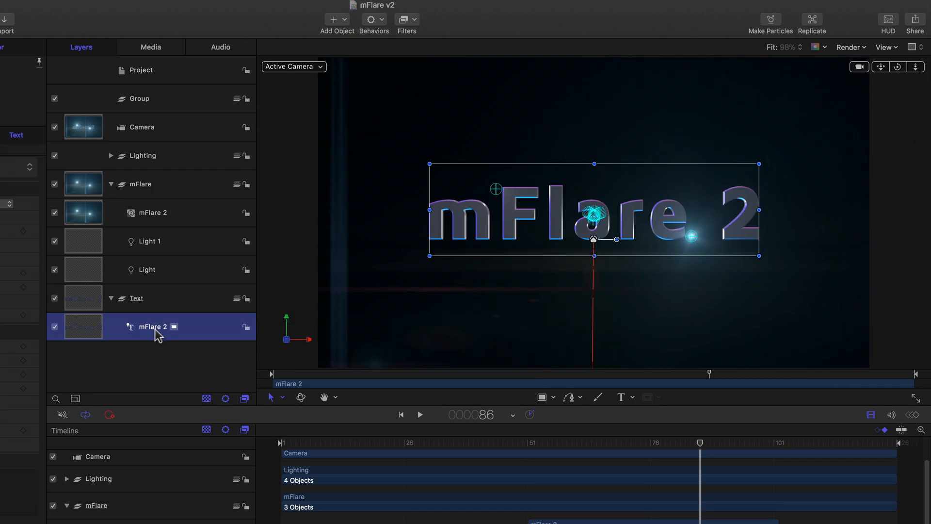
{"action": "left_click", "coordinate": [156, 213]}
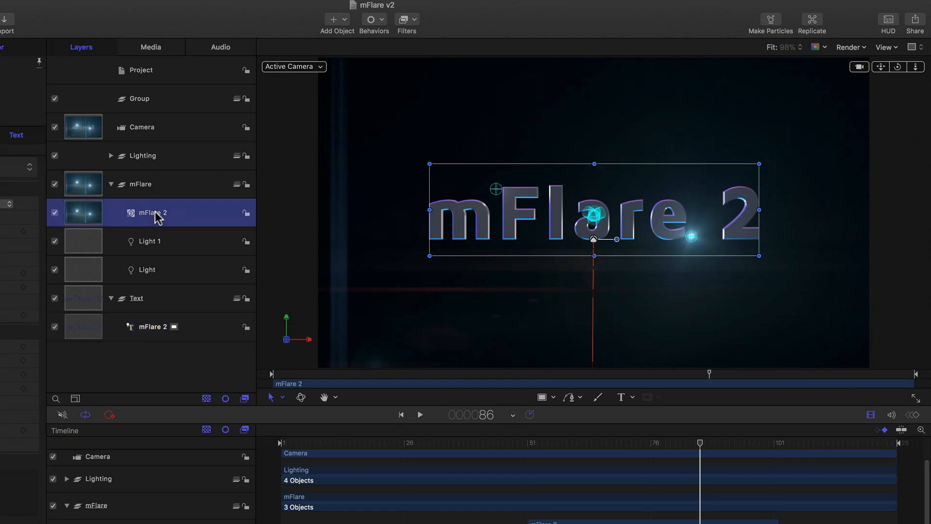
{"action": "right_click", "coordinate": [512, 284]}
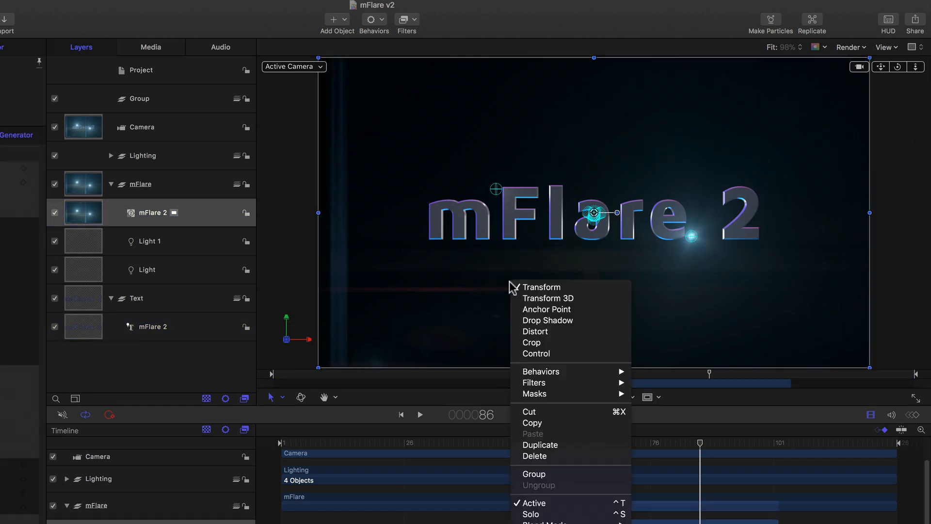
{"action": "left_click", "coordinate": [536, 353]}
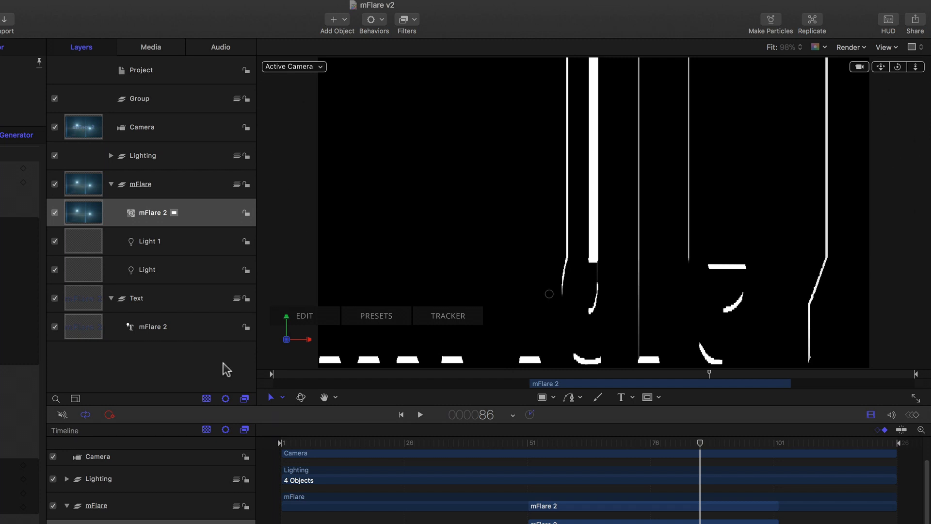
Create a Clone Layer of the mFlare 2 text with the K key
{"action": "left_click", "coordinate": [186, 329]}
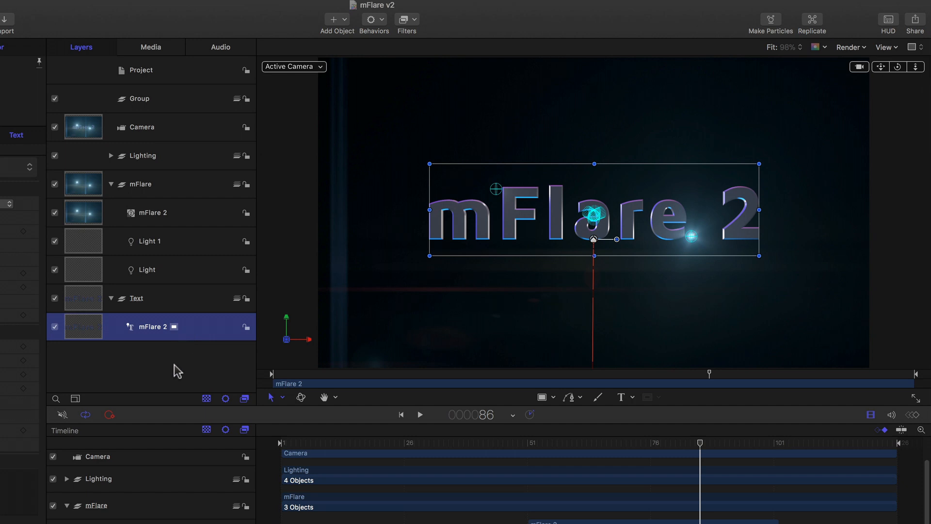
{"action": "key", "text": "k"}
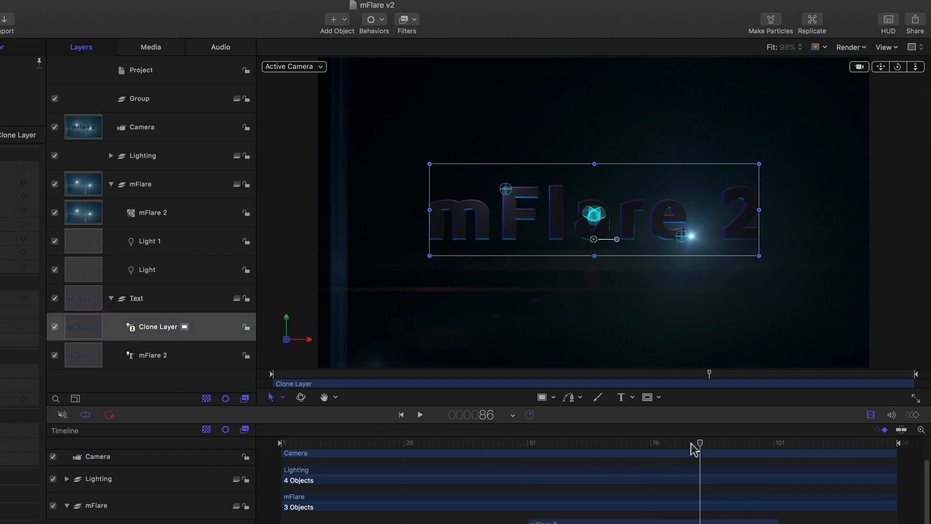
{"action": "mouse_move", "coordinate": [700, 442]}
{"action": "left_mouse_down"}
{"action": "mouse_move", "coordinate": [657, 445]}
{"action": "mouse_move", "coordinate": [711, 448]}
{"action": "left_mouse_up"}
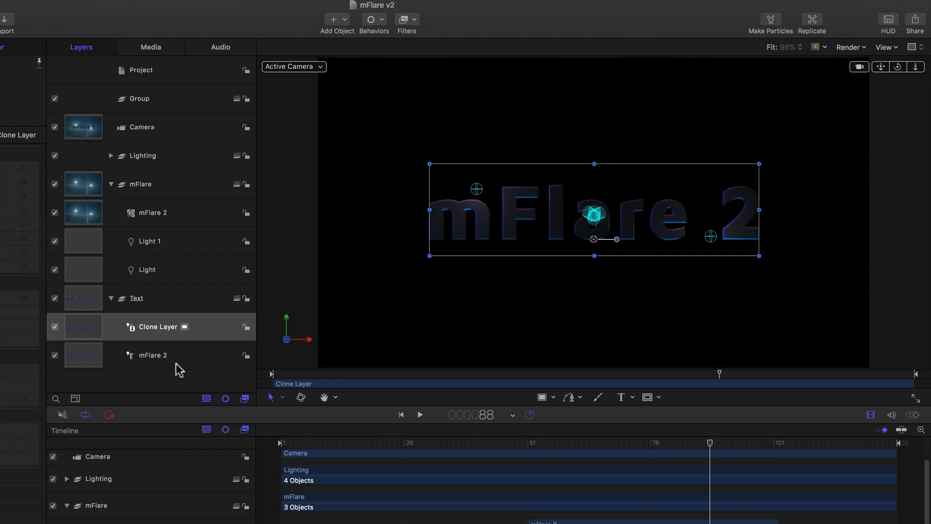
Set the Clone Layer's blend mode to Screen and move it below the mFlare 2 text
{"action": "right_click", "coordinate": [202, 329]}
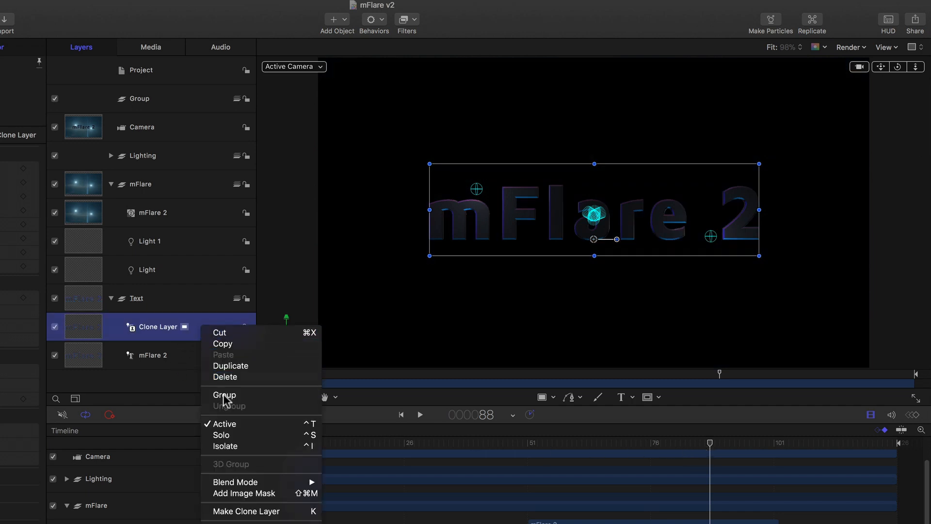
{"action": "mouse_move", "coordinate": [247, 482]}
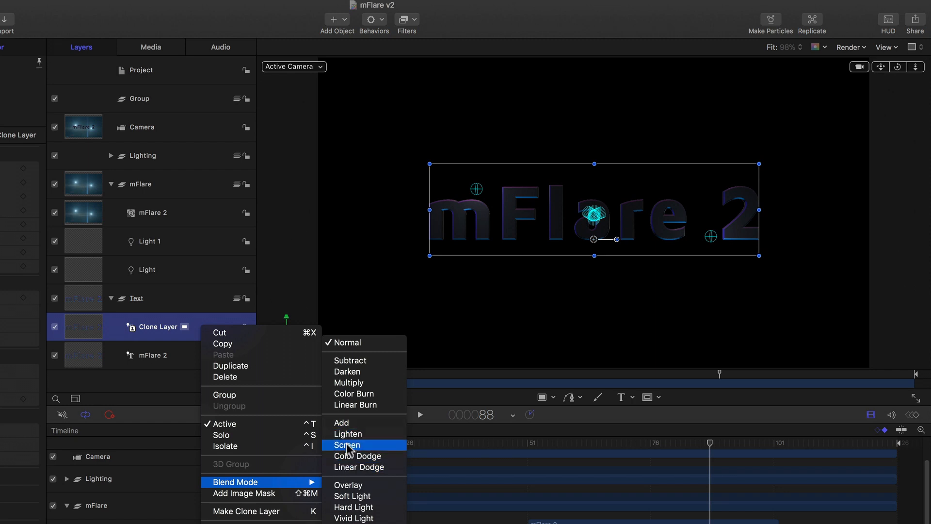
{"action": "left_click", "coordinate": [347, 445]}
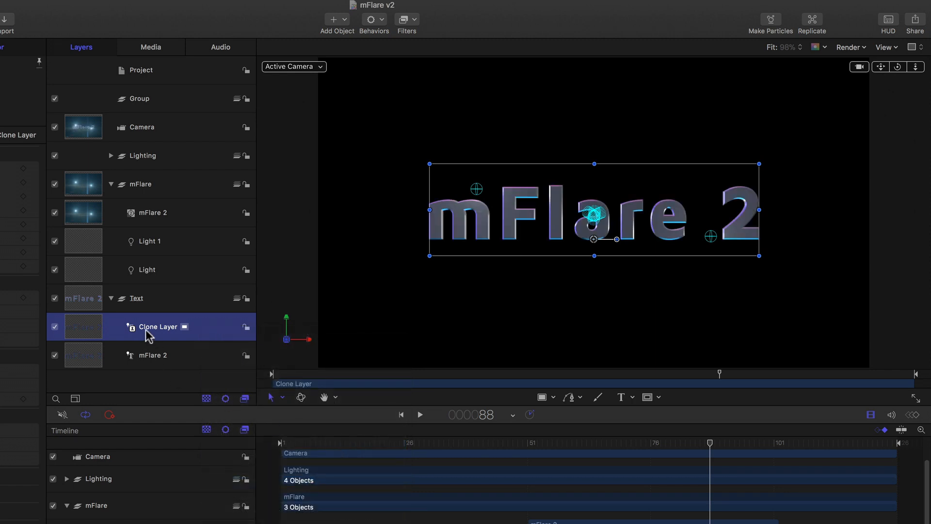
{"action": "left_click_drag", "start_coordinate": [131, 331], "coordinate": [134, 372]}
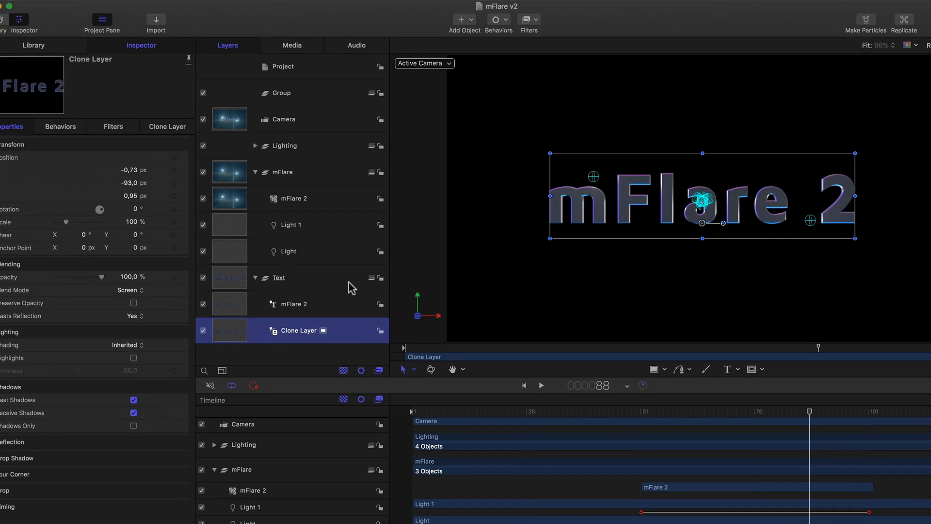
Select the Text group and show its Group settings in the Inspector
{"action": "left_click", "coordinate": [342, 281]}
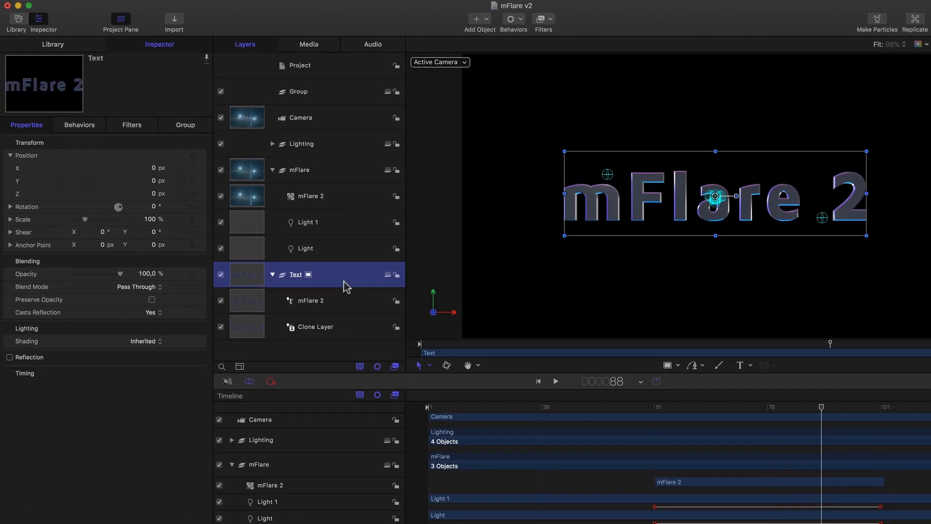
{"action": "left_click", "coordinate": [186, 125]}
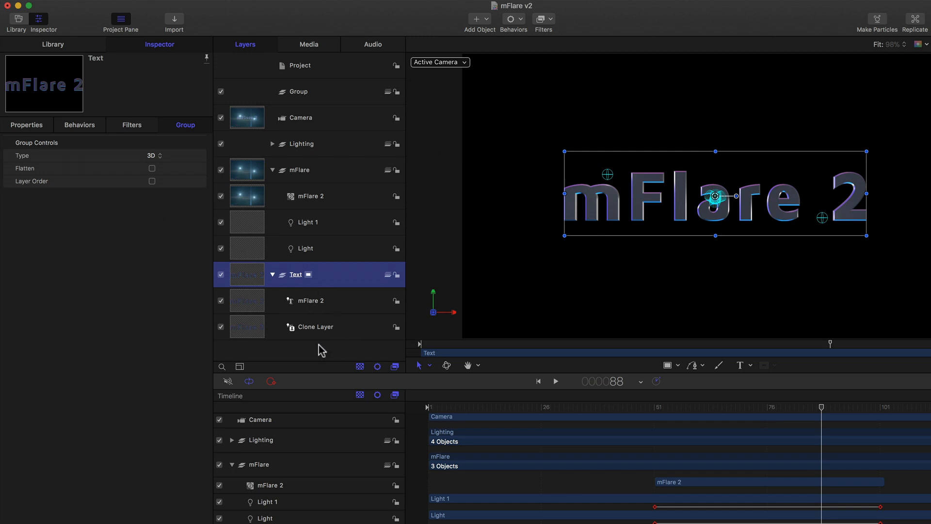
Wrap the Clone Layer in its own new group and switch that group's Type to 2D
{"action": "right_click", "coordinate": [343, 327]}
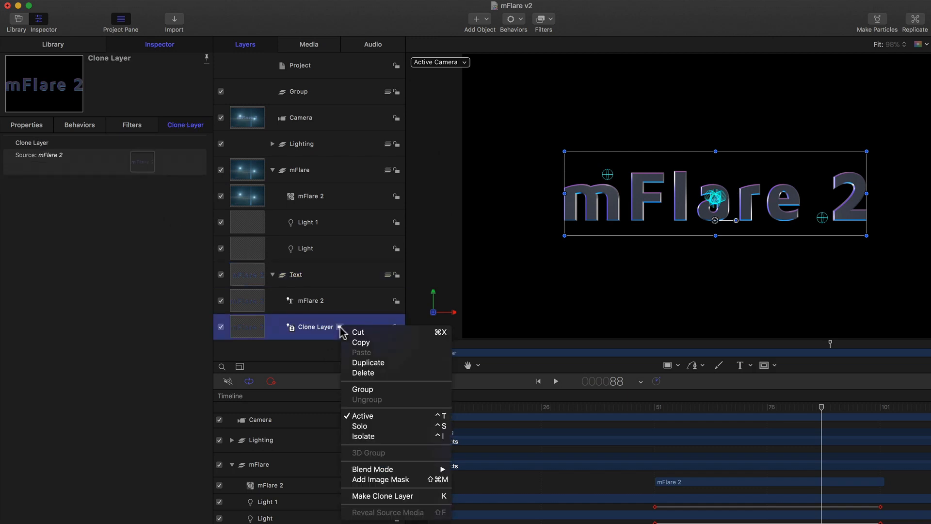
{"action": "left_click", "coordinate": [363, 390]}
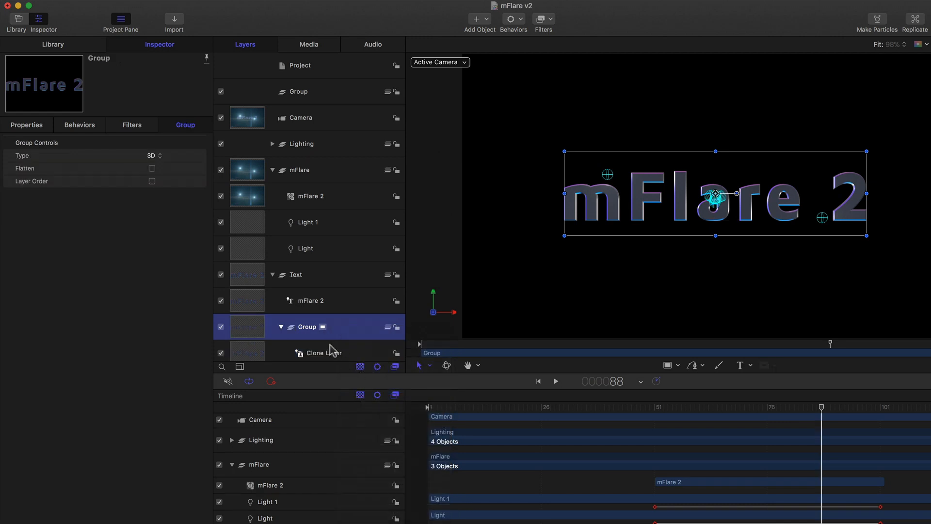
{"action": "scroll", "coordinate": [329, 349], "scroll_direction": "down", "scroll_amount": 1}
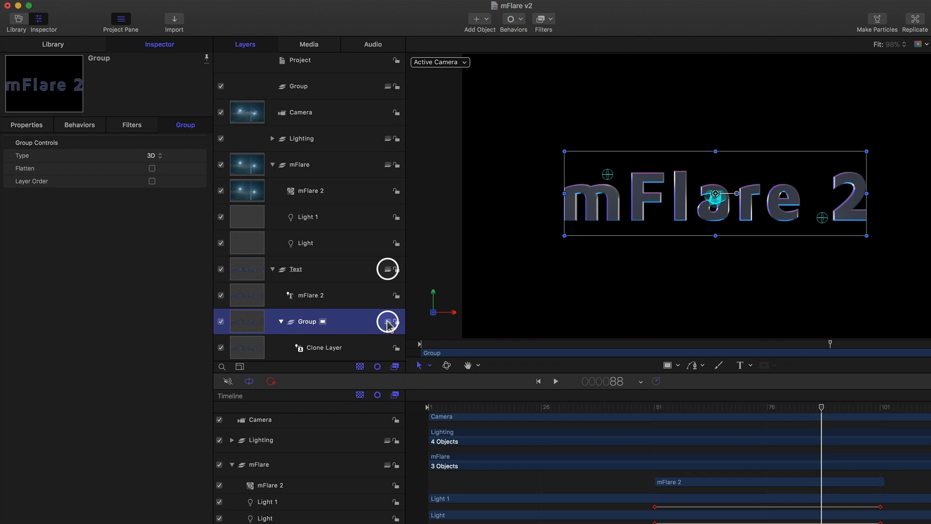
{"action": "left_click", "coordinate": [390, 323]}
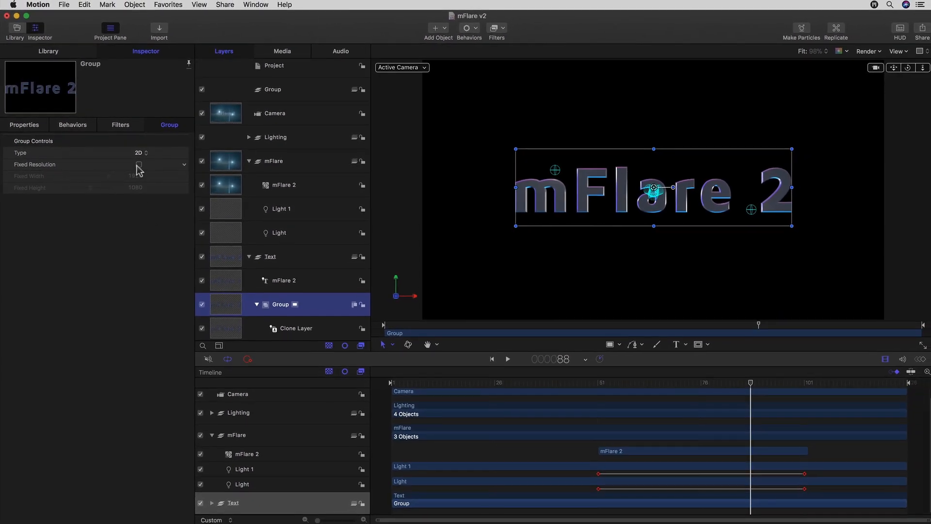
Enable Fixed Resolution (1920 × 1080) on the Clone Layer's group
{"action": "left_click", "coordinate": [138, 165]}
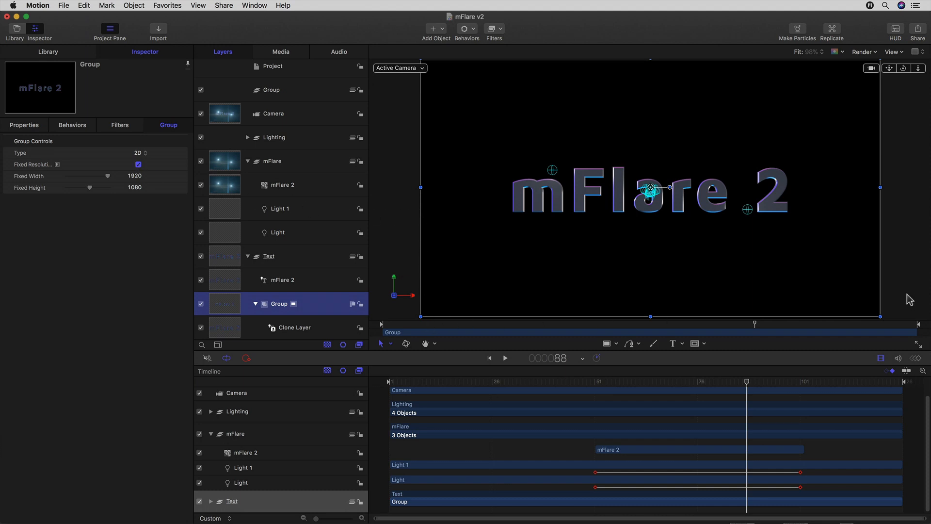
Select the mFlare 2 generator and show its Control overlay on the canvas
{"action": "left_click", "coordinate": [317, 188]}
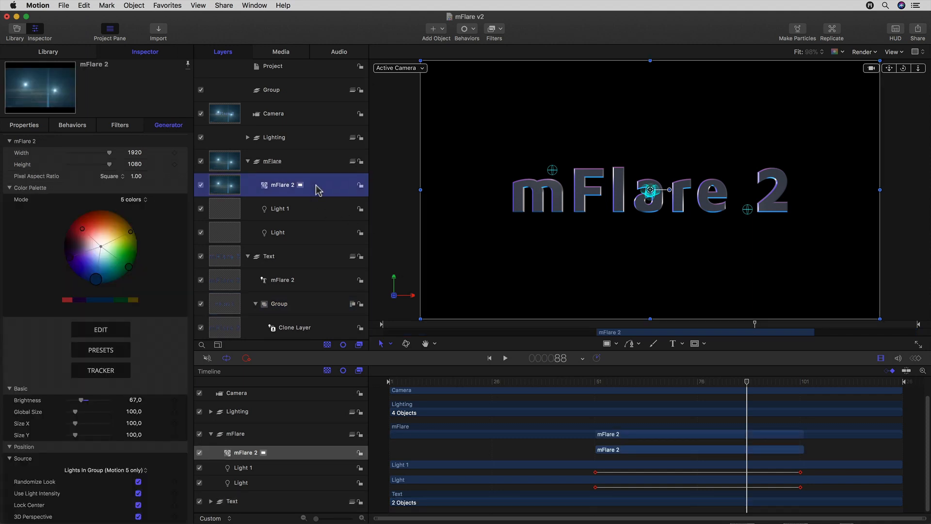
{"action": "scroll", "coordinate": [104, 403], "scroll_direction": "down", "scroll_amount": 8}
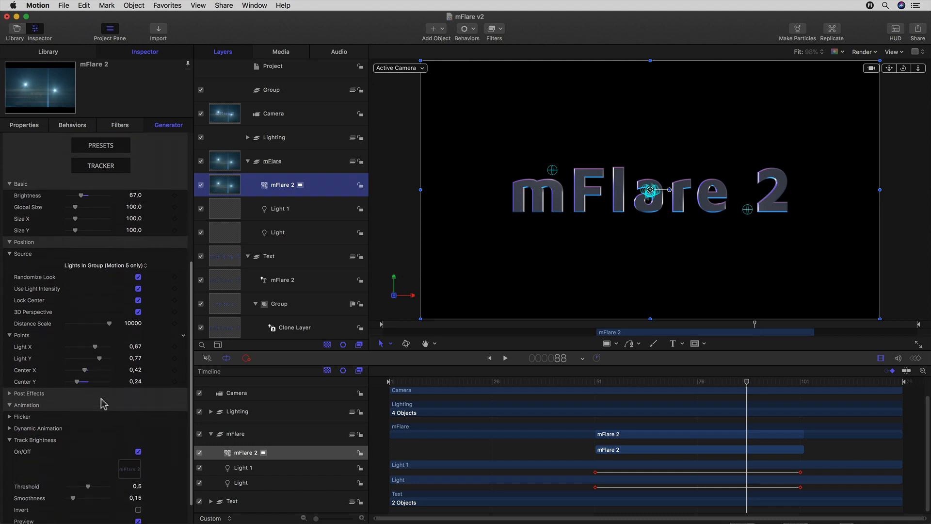
{"action": "scroll", "coordinate": [103, 403], "scroll_direction": "down", "scroll_amount": 6}
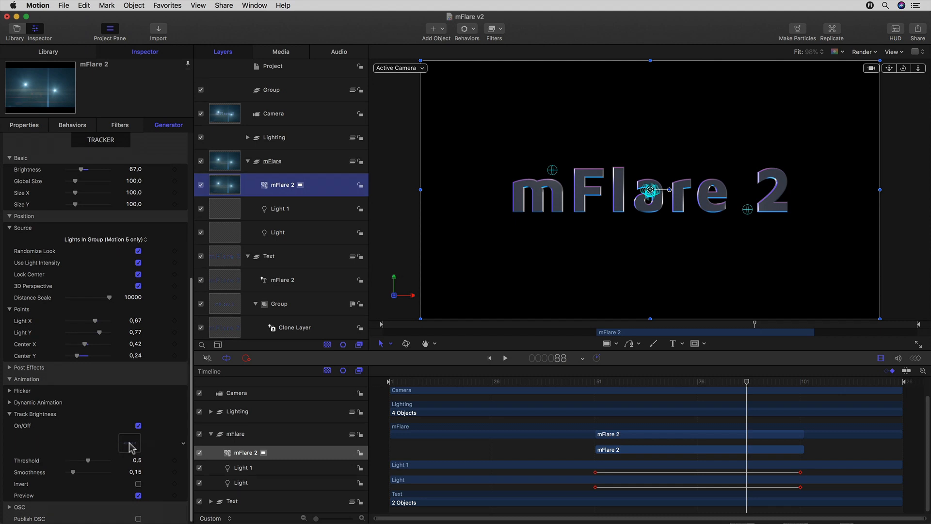
{"action": "right_click", "coordinate": [538, 268]}
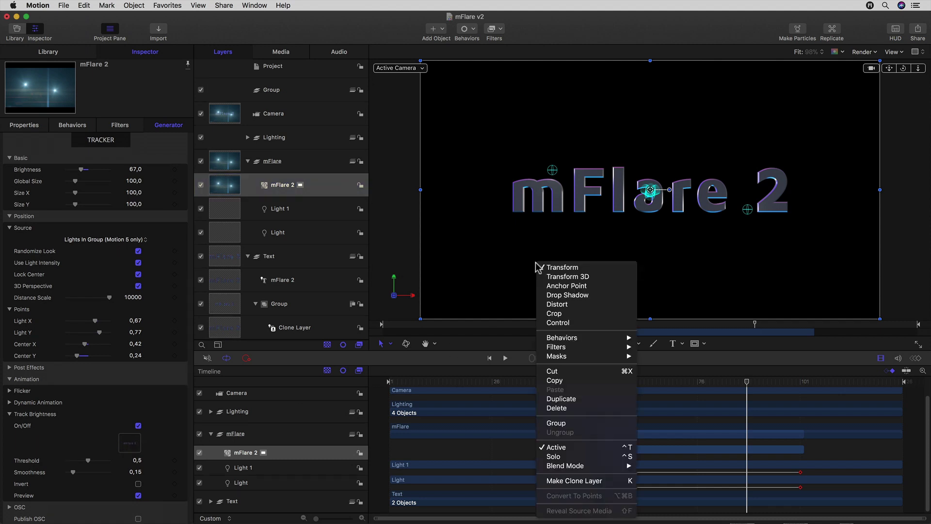
{"action": "left_click", "coordinate": [559, 323]}
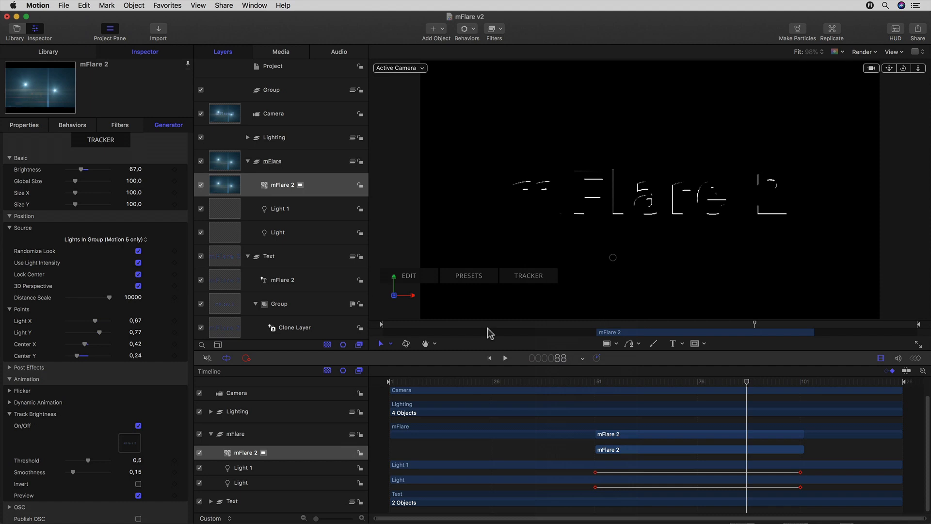
Enable the tracking Preview, then set Threshold to 0.29 and Smoothness to 0.26
{"action": "left_click", "coordinate": [138, 496]}
{"action": "mouse_move", "coordinate": [748, 383]}
{"action": "left_mouse_down"}
{"action": "mouse_move", "coordinate": [661, 384]}
{"action": "mouse_move", "coordinate": [790, 384]}
{"action": "mouse_move", "coordinate": [617, 383]}
{"action": "mouse_move", "coordinate": [743, 383]}
{"action": "left_mouse_up"}
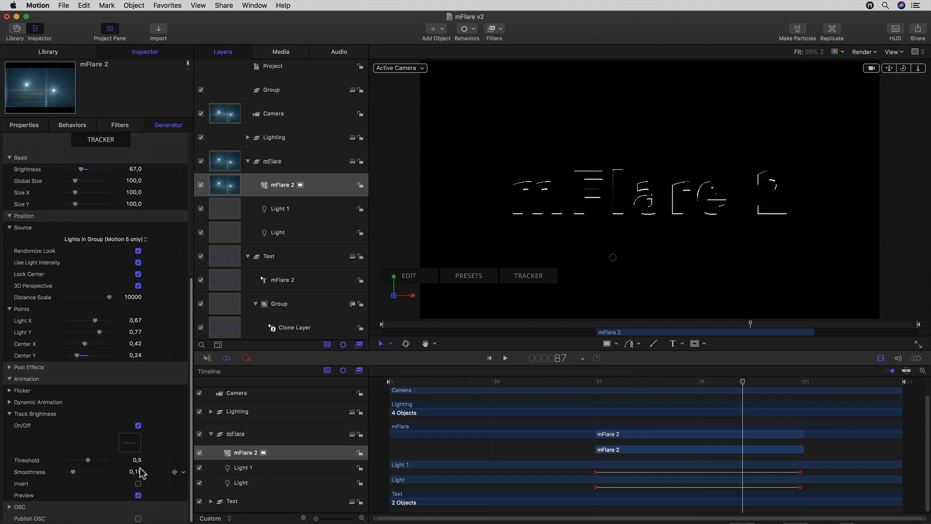
{"action": "left_click_drag", "start_coordinate": [88, 459], "coordinate": [79, 463]}
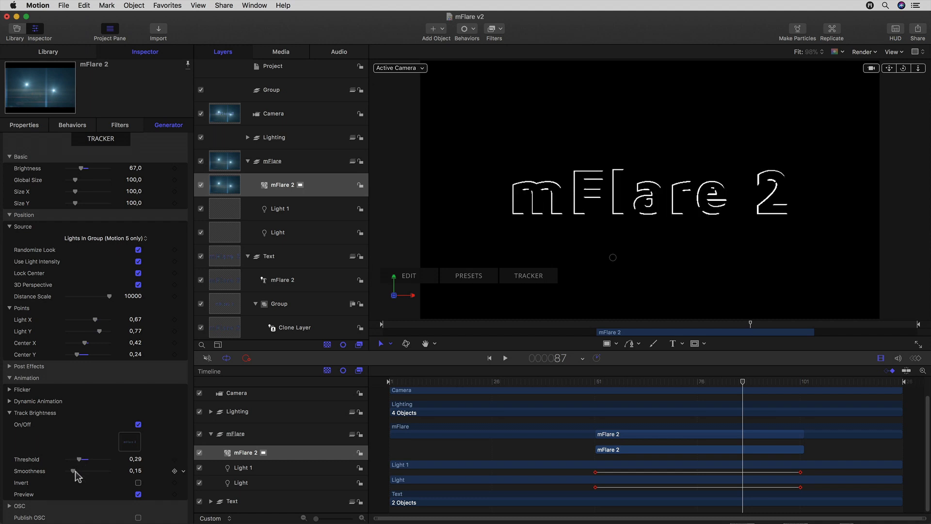
{"action": "left_click_drag", "start_coordinate": [73, 471], "coordinate": [77, 471]}
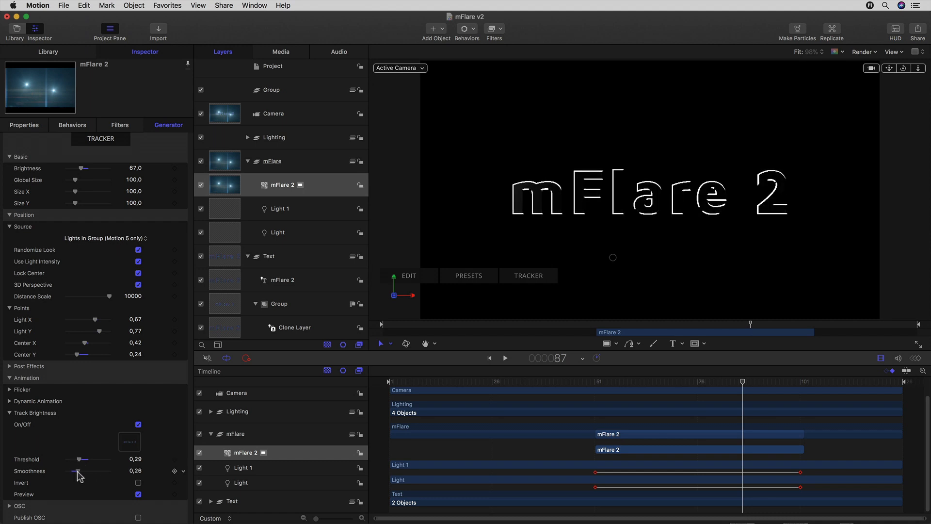
Turn off the tracking Preview and play from frame 39 to review the flares
{"action": "left_click", "coordinate": [137, 494]}
{"action": "left_click_drag", "start_coordinate": [588, 381], "coordinate": [544, 384]}
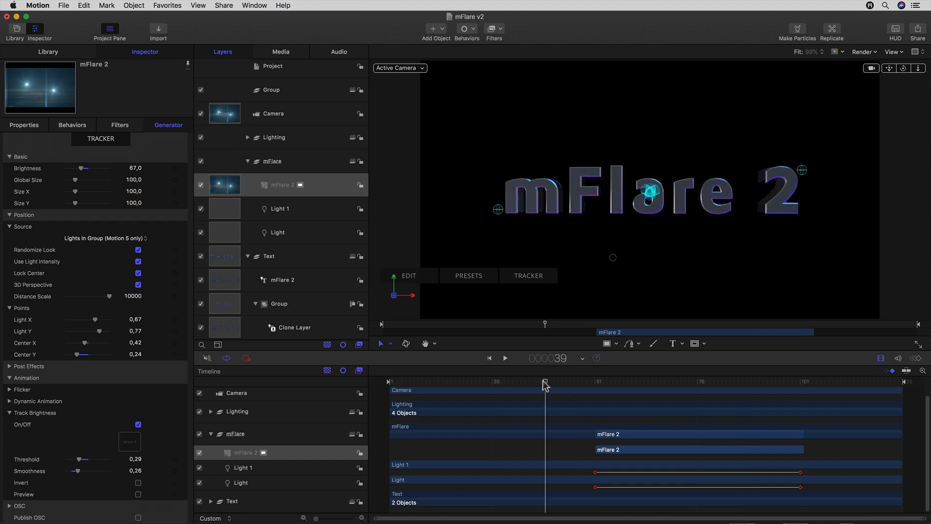
{"action": "key", "text": "space"}
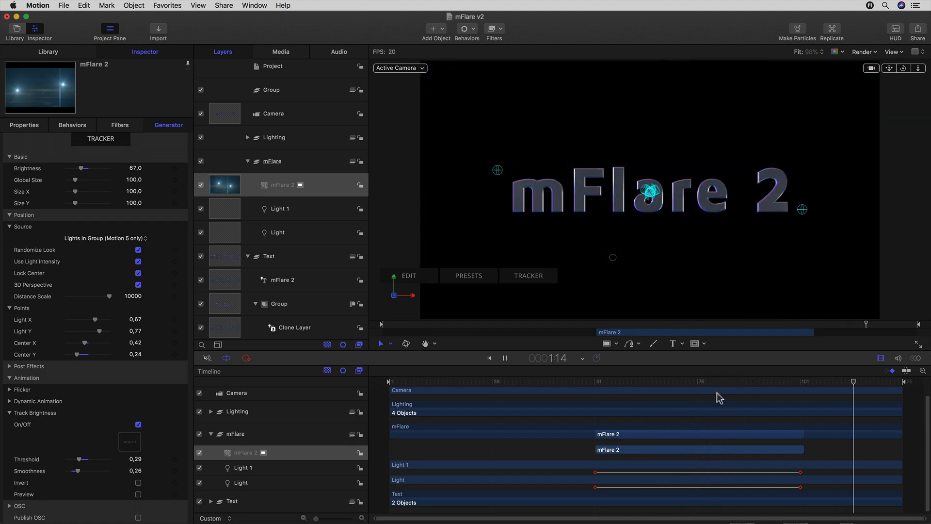
{"action": "key", "text": "space"}
{"action": "left_click", "coordinate": [748, 382]}
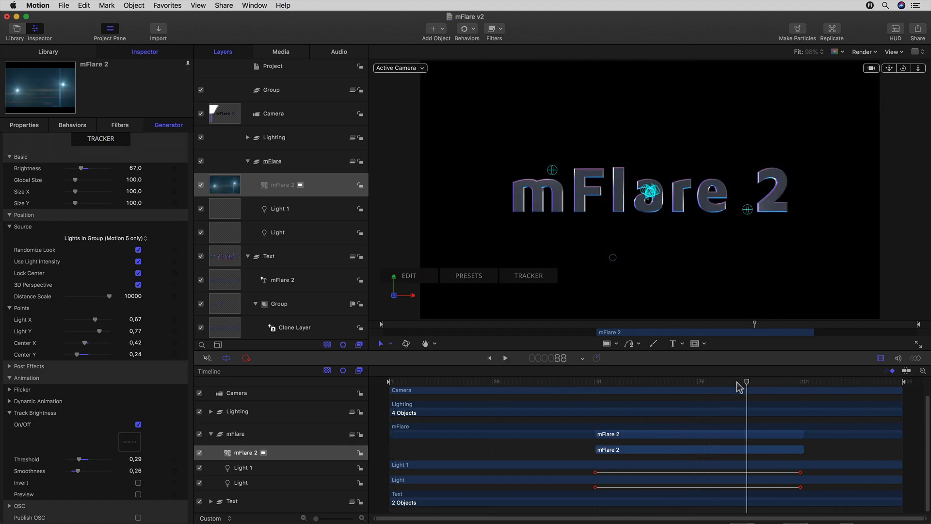
{"action": "left_click_drag", "start_coordinate": [746, 382], "coordinate": [727, 383]}
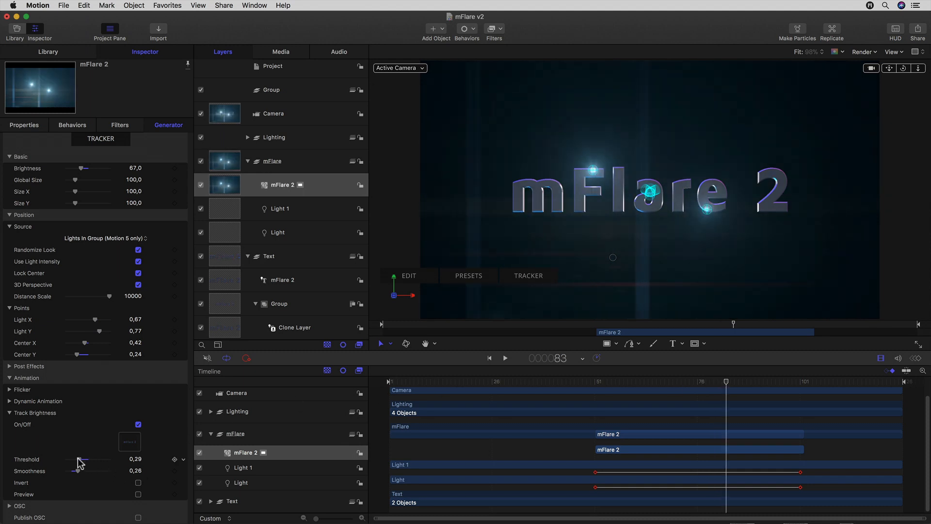
Lower the tracking Threshold to 0.17 and scrub back to check the brighter flares
{"action": "left_click_drag", "start_coordinate": [79, 459], "coordinate": [73, 459]}
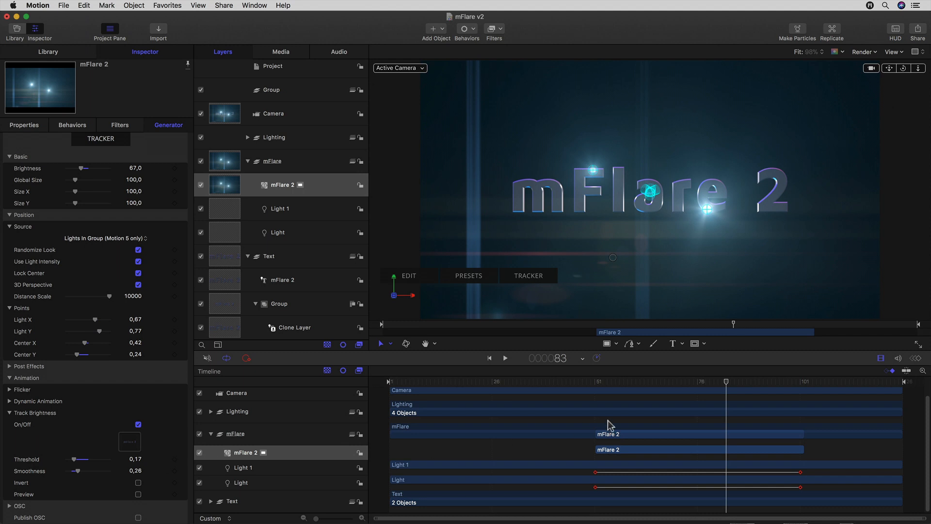
{"action": "mouse_move", "coordinate": [726, 383]}
{"action": "left_mouse_down"}
{"action": "mouse_move", "coordinate": [626, 384]}
{"action": "mouse_move", "coordinate": [772, 383]}
{"action": "mouse_move", "coordinate": [779, 394]}
{"action": "mouse_move", "coordinate": [733, 396]}
{"action": "left_mouse_up"}
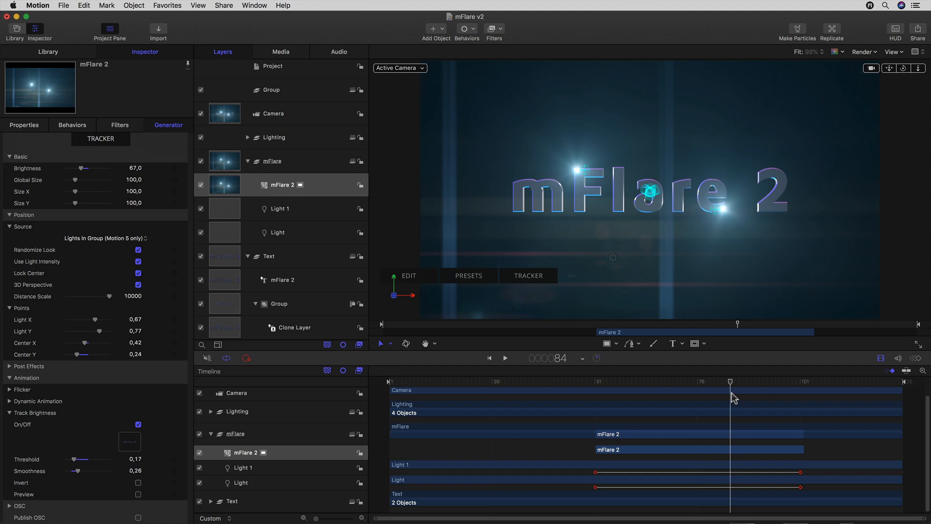